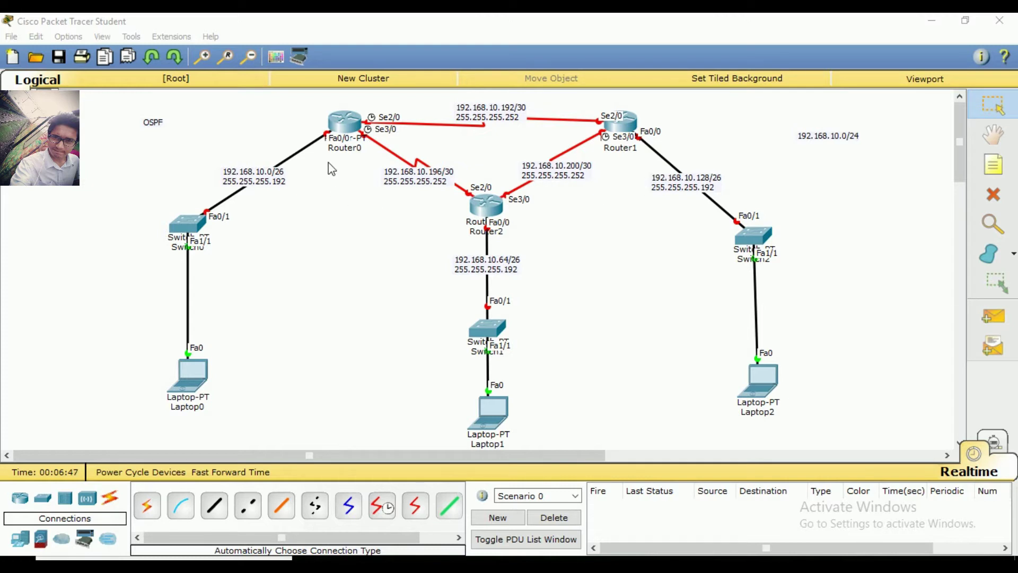
# Step: Open Router0's command line and decline the initial configuration dialog
pyautogui.click(346, 128)
pyautogui.click(345, 125)
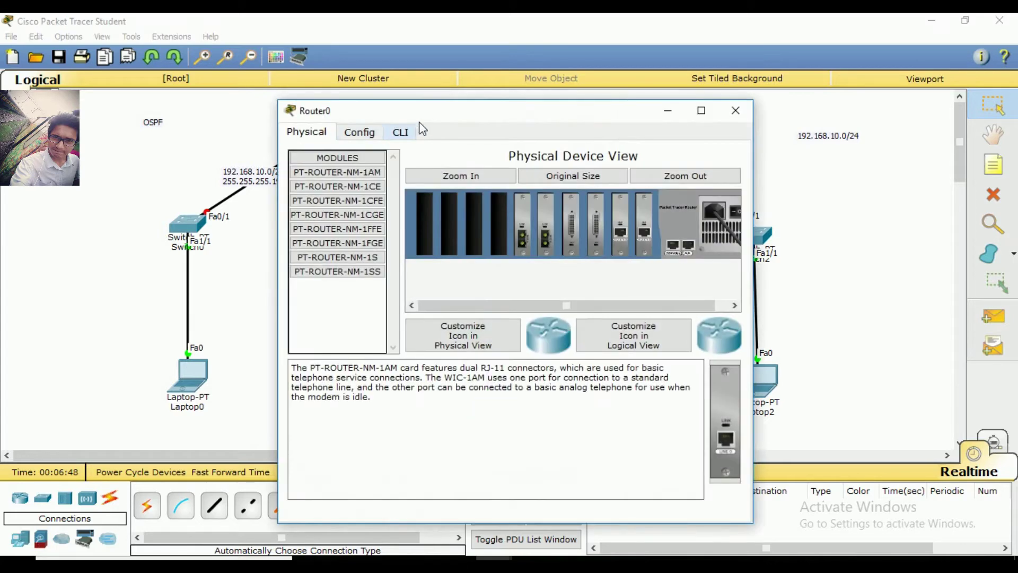
pyautogui.moveTo(477, 117); pyautogui.dragTo(670, 118)
pyautogui.click(603, 121)
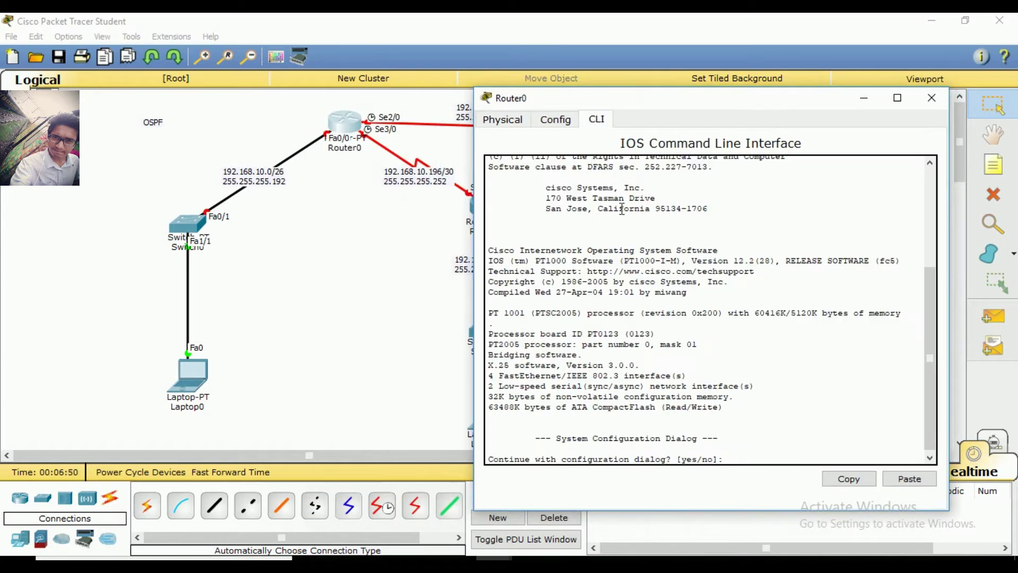
pyautogui.write('N')
pyautogui.press('Return')
pyautogui.press('Return')
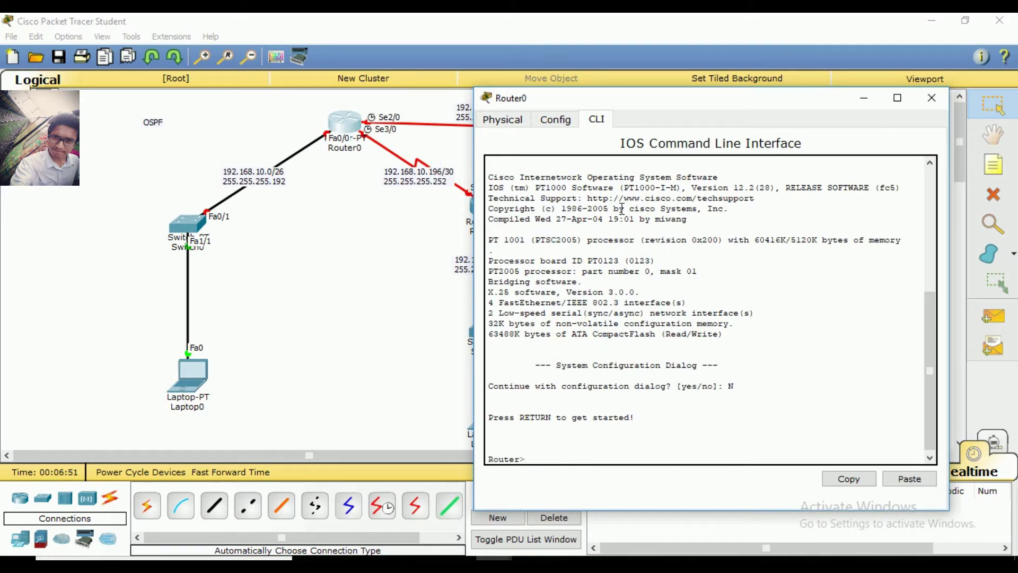
# Step: Enter privileged mode and global configuration mode on Router0
pyautogui.write('ENA')
pyautogui.press('Return')
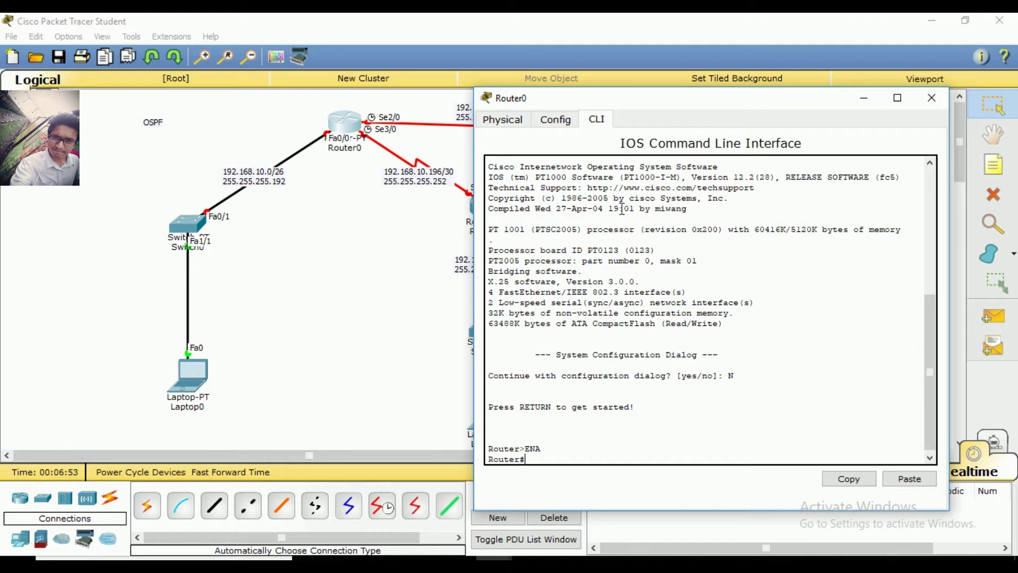
pyautogui.write('CONF T')
pyautogui.press('Return')
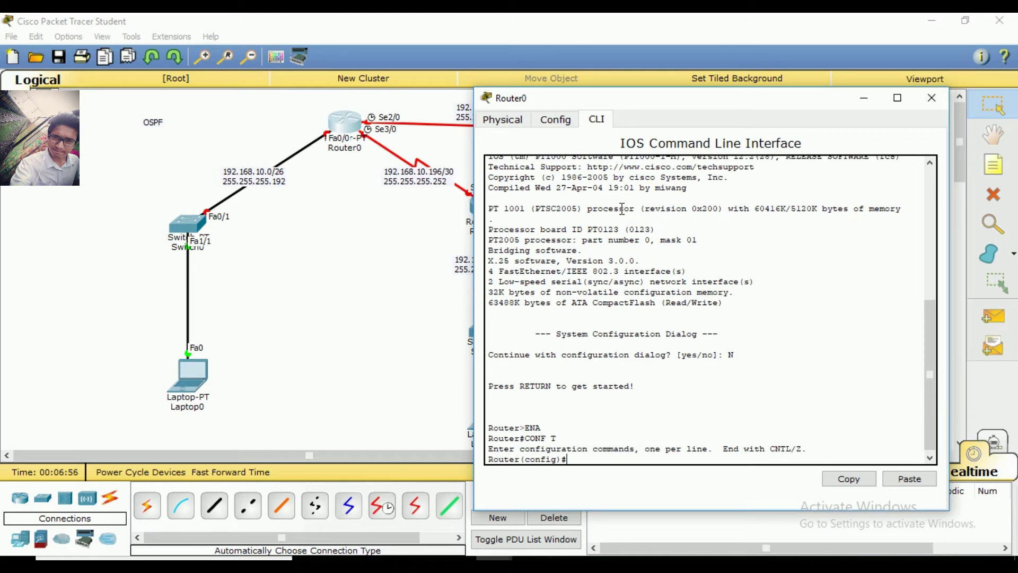
# Step: Configure Router0's interface Fa 0/0 with IP address 192.168.10.1 and mask 255.255.255.192, enable it, and return to global configuration mode
pyautogui.write('INT FA 0/0')
pyautogui.press('Return')
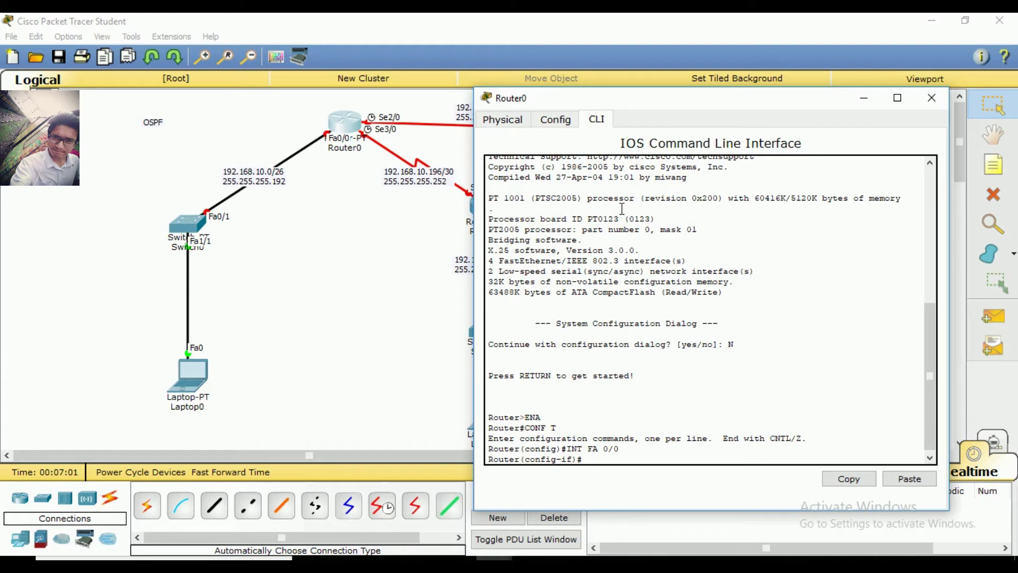
pyautogui.write('IP ADD 192.168.10.1 255')
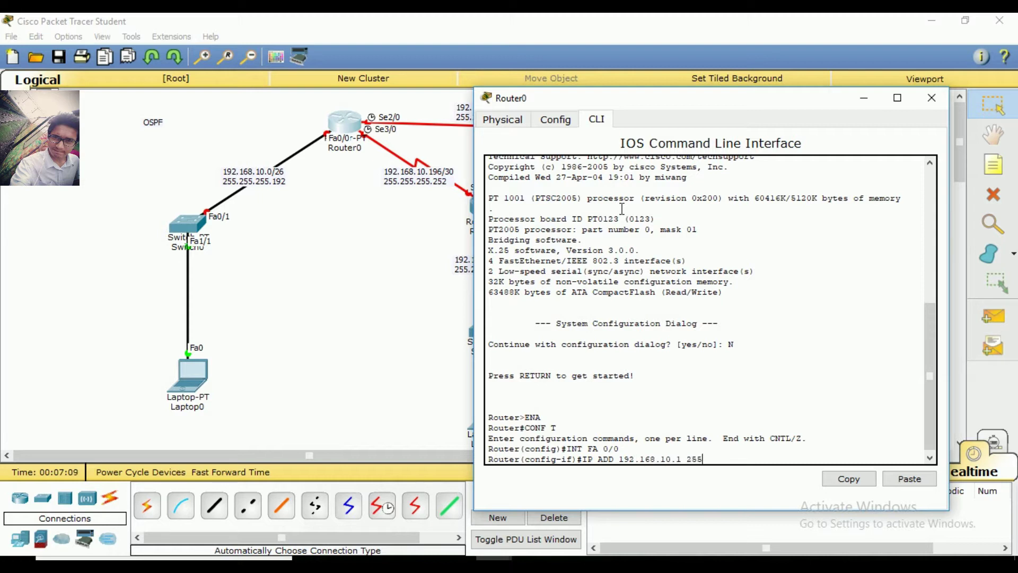
pyautogui.write('.255.255.192')
pyautogui.press('Return')
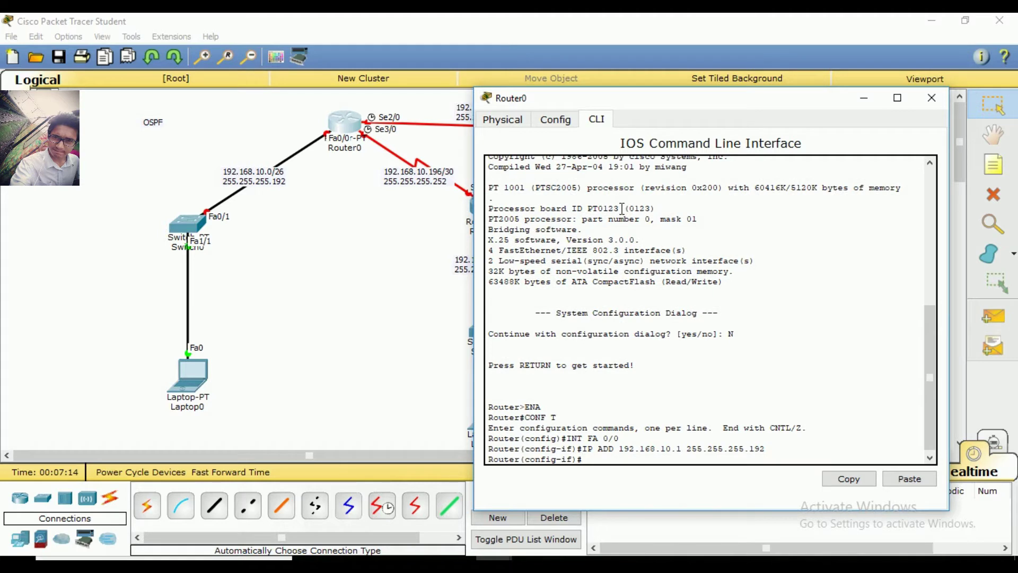
pyautogui.write('NO SHUT')
pyautogui.press('Return')
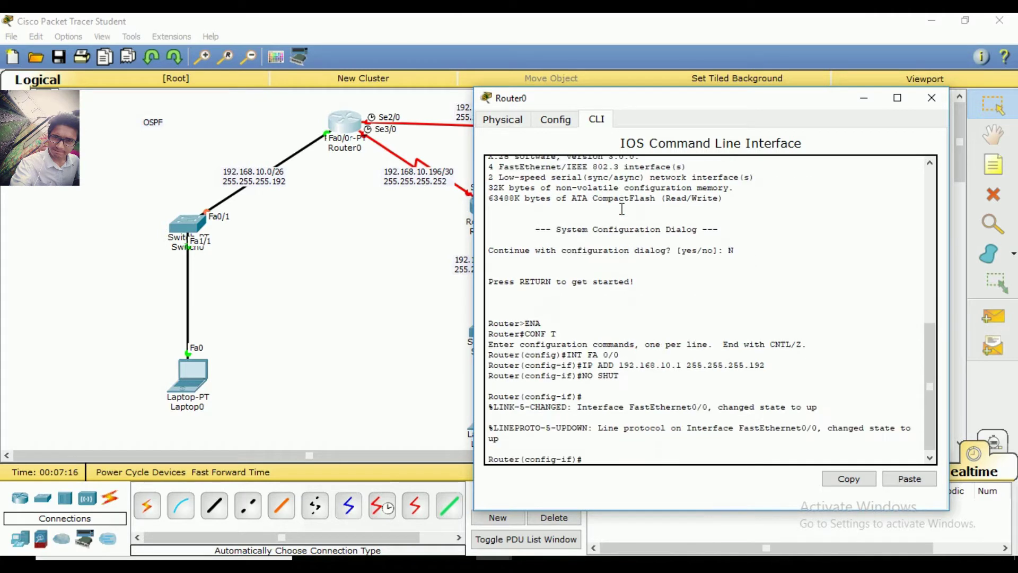
pyautogui.write('EXIT')
pyautogui.press('Return')
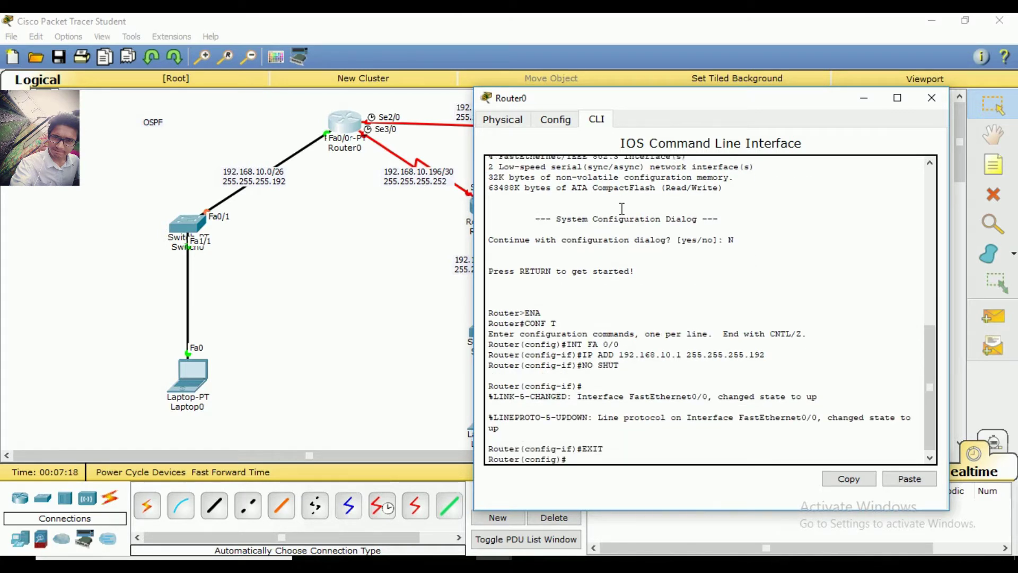
# Step: Assign IP address 192.168.10.193 with mask 255.255.255.252 to Router0's interface Se 2/0
pyautogui.write('INT')
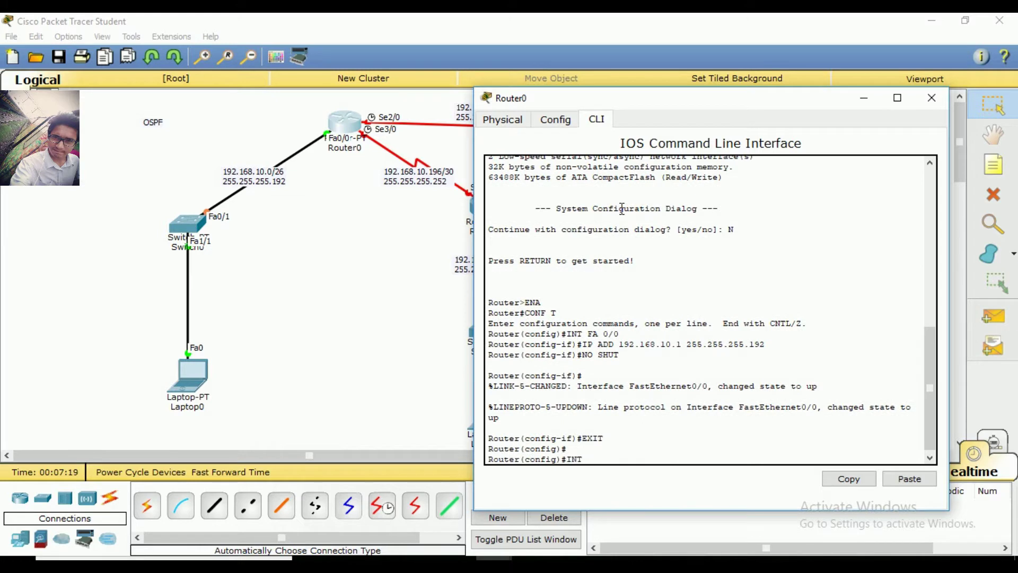
pyautogui.write(' SE 2/0')
pyautogui.press('Return')
pyautogui.press('Up')
pyautogui.press('Up')
pyautogui.press('Up')
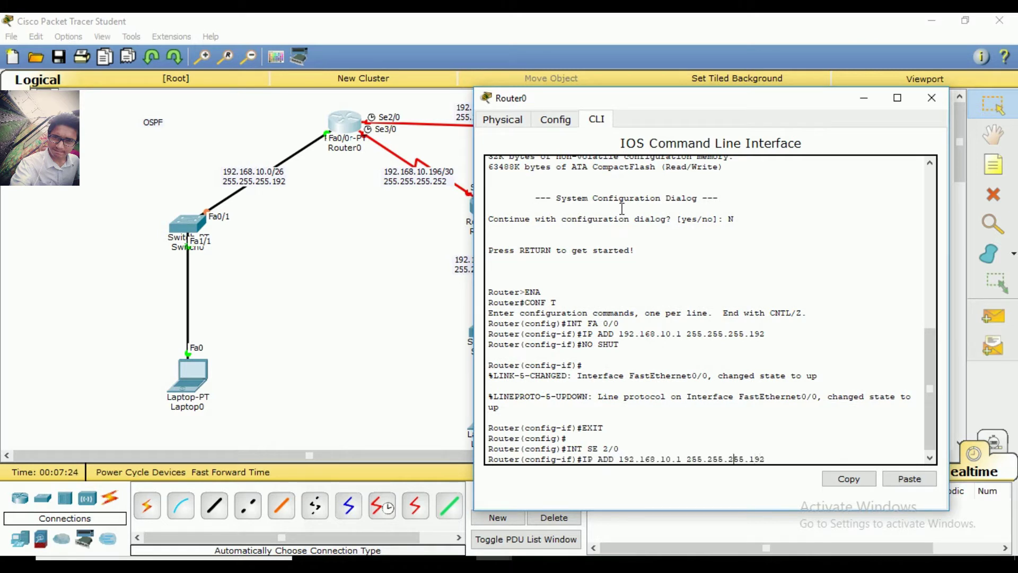
pyautogui.press('Left')
pyautogui.press('Left')
pyautogui.press('Left')
pyautogui.press('Left')
pyautogui.press('Left')
pyautogui.press('Left')
pyautogui.press('Left')
pyautogui.press('Left')
pyautogui.press('Left')
pyautogui.press('Left')
pyautogui.press('Left')
pyautogui.moveTo(690, 101); pyautogui.dragTo(752, 105)
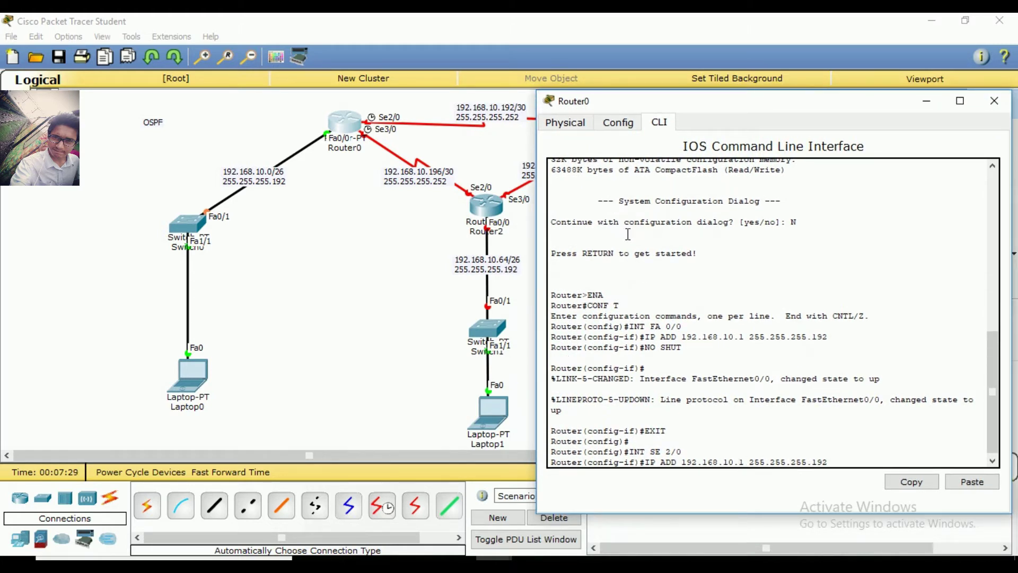
pyautogui.write('93')
pyautogui.press('Right')
pyautogui.press('Right')
pyautogui.press('Right')
pyautogui.press('Right')
pyautogui.press('Right')
pyautogui.press('Right')
pyautogui.press('Right')
pyautogui.press('Right')
pyautogui.press('Right')
pyautogui.press('Right')
pyautogui.press('Right')
pyautogui.press('Right')
pyautogui.press('BackSpace')
pyautogui.press('BackSpace')
pyautogui.write('2')
pyautogui.press('Return')
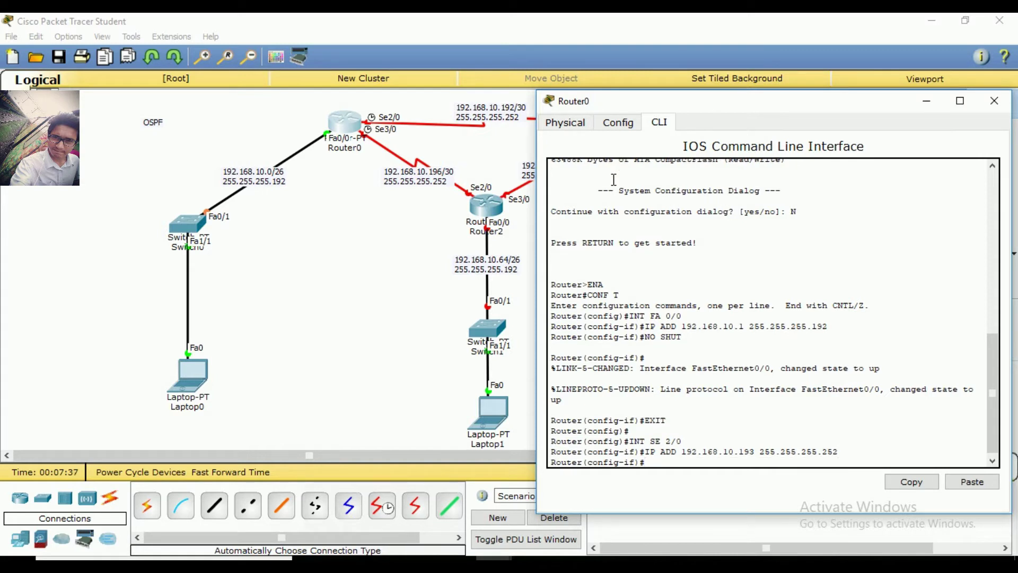
# Step: Set the clock rate of Se 2/0 to 64000, enable the interface, and leave its configuration mode
pyautogui.write('CLOCK RATE 64000')
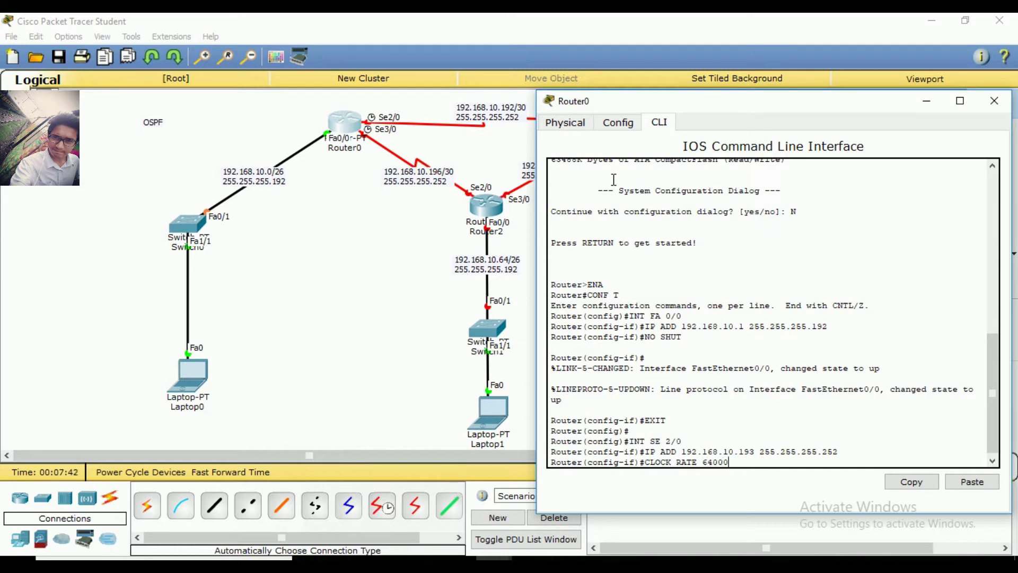
pyautogui.press('Return')
pyautogui.write('NO  S')
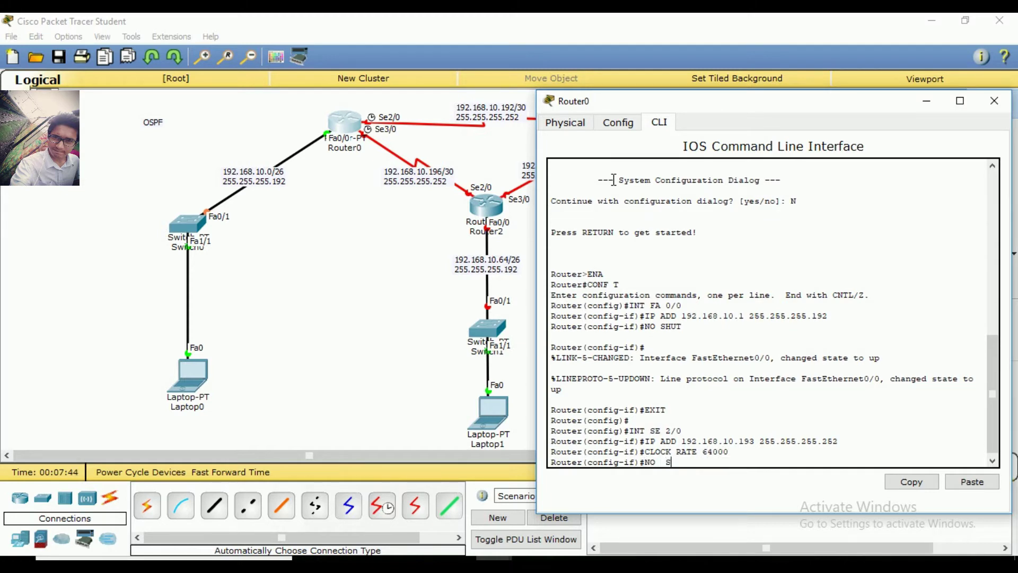
pyautogui.write('HUT')
pyautogui.press('Return')
pyautogui.press('Return')
pyautogui.write('E')
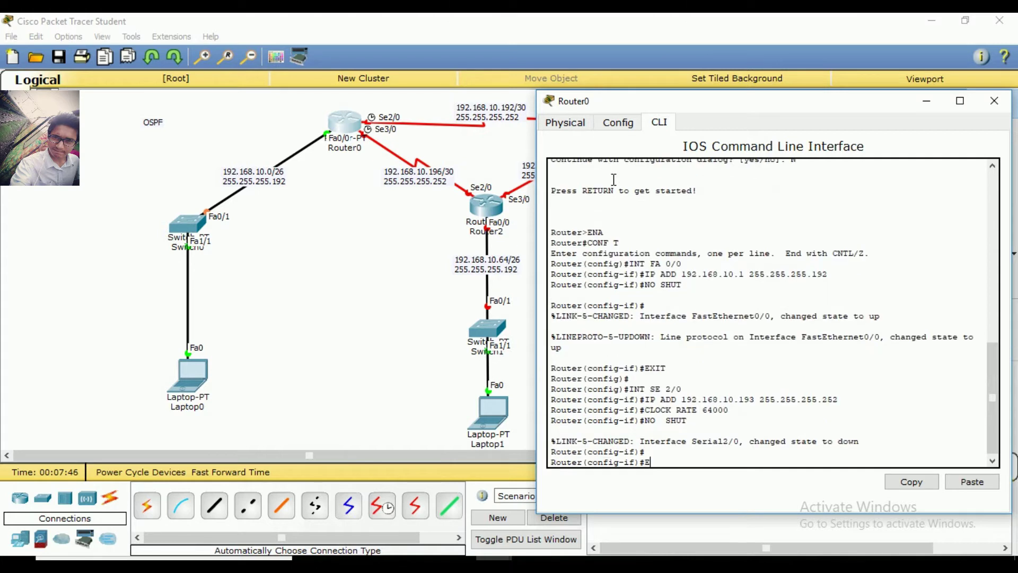
pyautogui.write('XIT')
pyautogui.press('Return')
pyautogui.press('Return')
# Step: Assign IP address 192.168.10.197 with mask 255.255.255.252 to Router0's interface Se 3/0
pyautogui.write('INT SE 3/0')
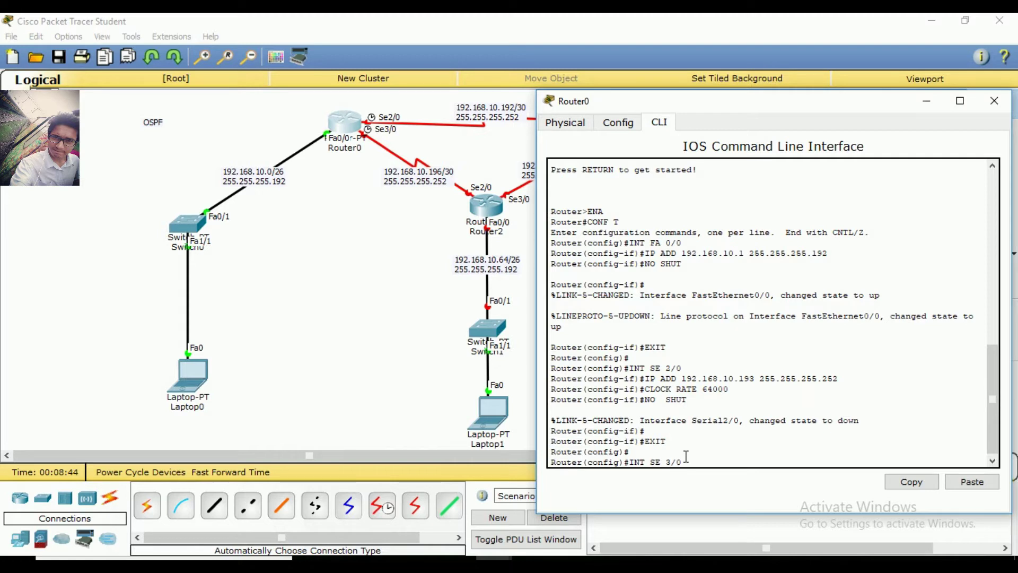
pyautogui.press('Return')
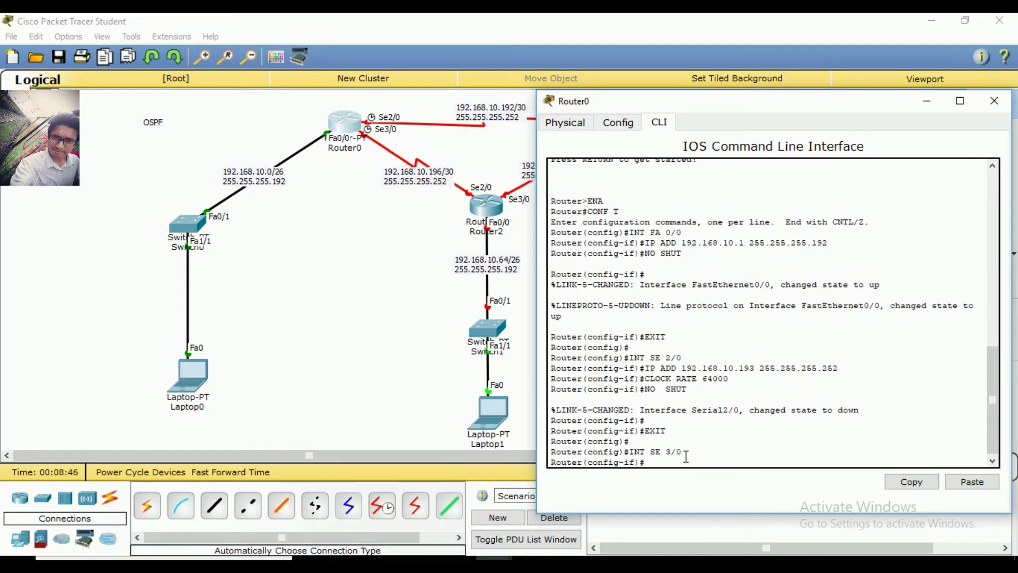
pyautogui.write('NO  SHUT')
pyautogui.press('Up')
pyautogui.press('Up')
pyautogui.press('Up')
pyautogui.press('Up')
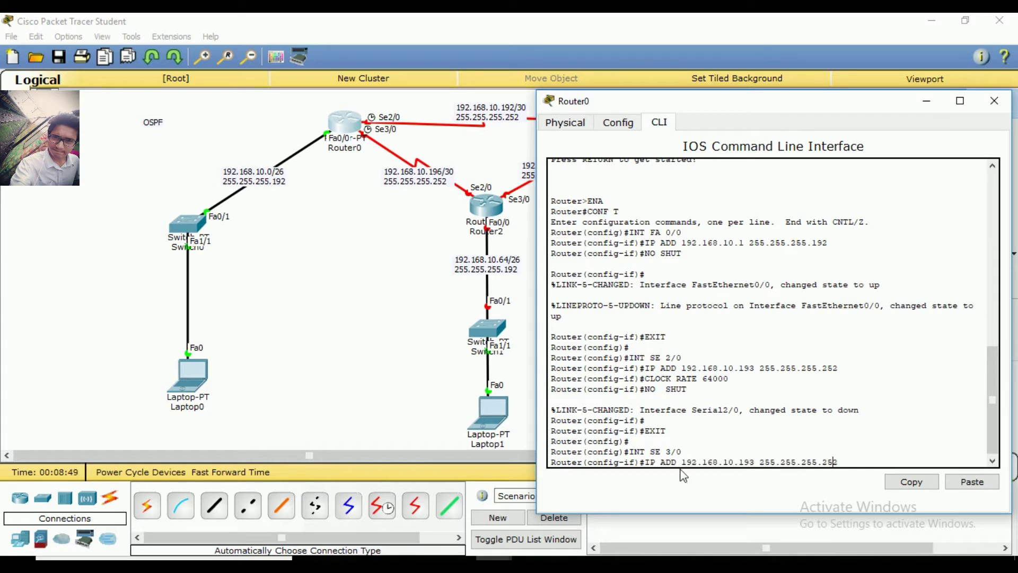
pyautogui.press('Left')
pyautogui.press('Left')
pyautogui.press('Left')
pyautogui.press('Left')
pyautogui.press('Left')
pyautogui.press('Left')
pyautogui.press('Left')
pyautogui.press('Left')
pyautogui.press('Left')
pyautogui.press('Left')
pyautogui.press('Left')
pyautogui.press('Left')
pyautogui.press('Left')
pyautogui.press('Left')
pyautogui.press('Left')
pyautogui.press('BackSpace')
pyautogui.write('7')
pyautogui.press('Right')
pyautogui.press('Right')
pyautogui.press('Right')
pyautogui.press('Right')
pyautogui.press('Right')
pyautogui.press('Right')
pyautogui.press('Right')
pyautogui.press('Right')
pyautogui.press('Right')
pyautogui.press('Right')
pyautogui.press('Right')
pyautogui.press('Right')
pyautogui.press('Right')
pyautogui.press('Right')
pyautogui.press('Return')
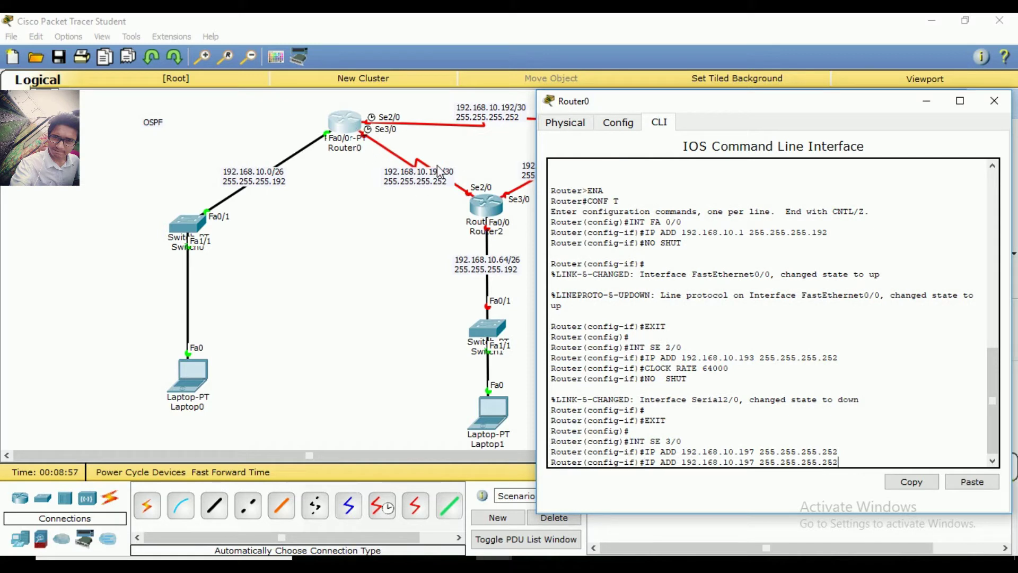
# Step: Set the clock rate of Se 3/0 to 64000, enable the interface, and close Router0's configuration
pyautogui.write('CLOCK RATE 64000')
pyautogui.press('Return')
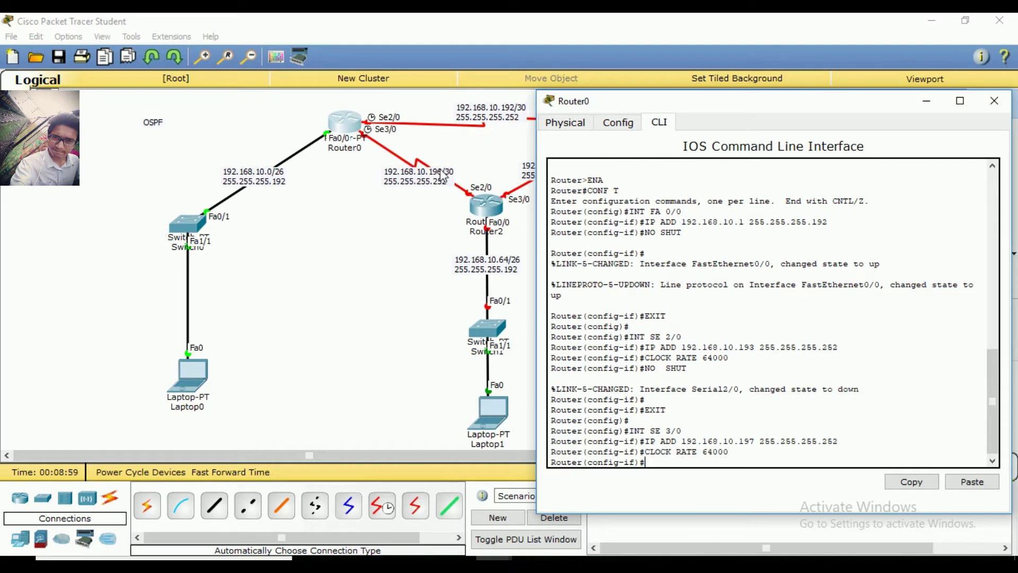
pyautogui.write('NO SHUT')
pyautogui.press('Return')
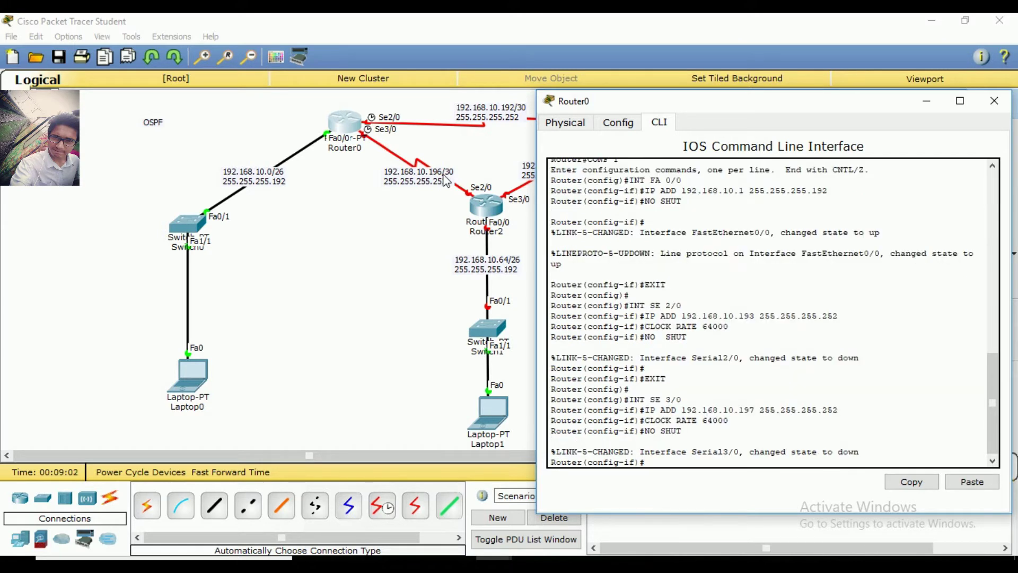
pyautogui.press('Return')
pyautogui.write('EXIT')
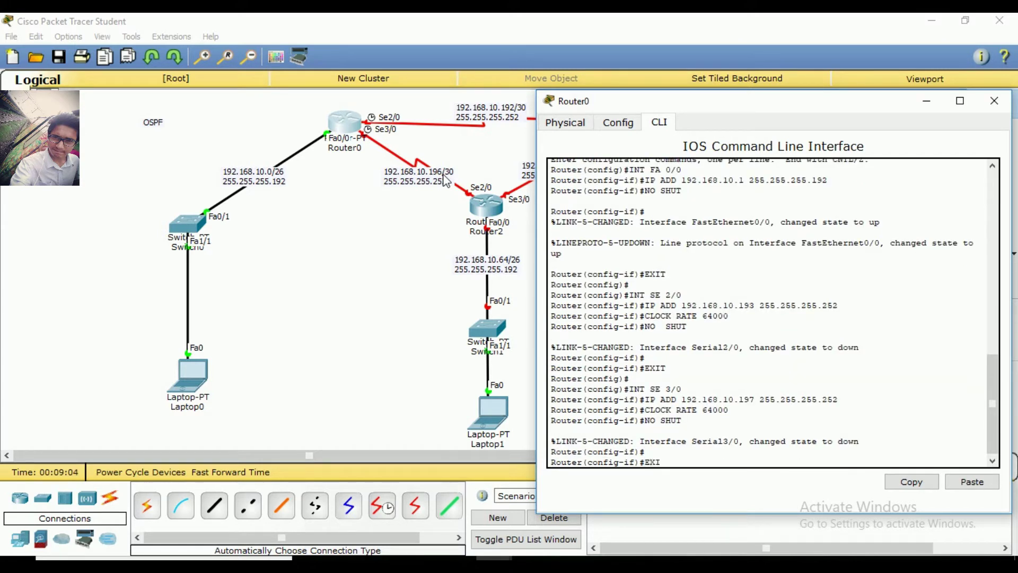
pyautogui.press('Return')
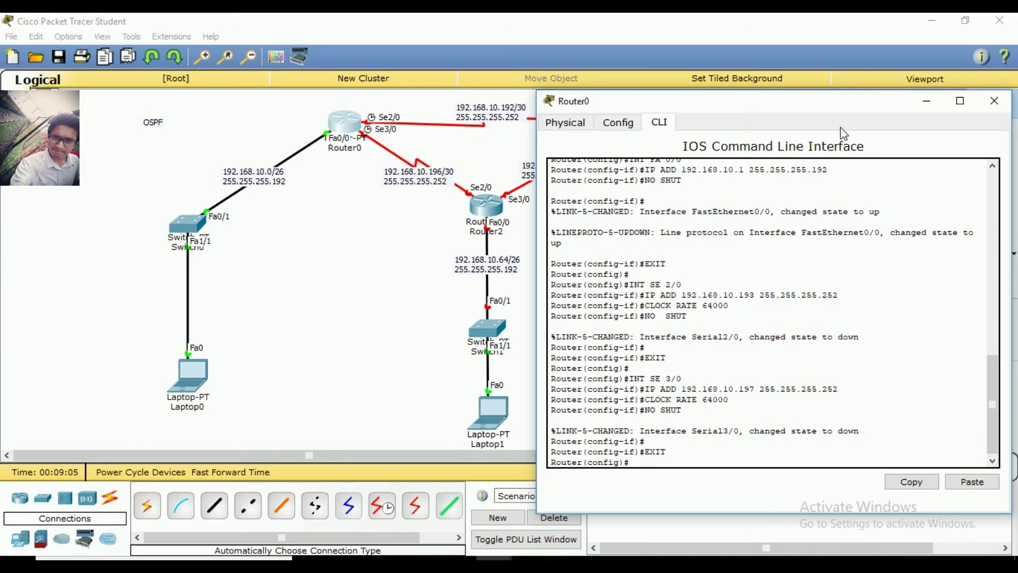
pyautogui.click(994, 101)
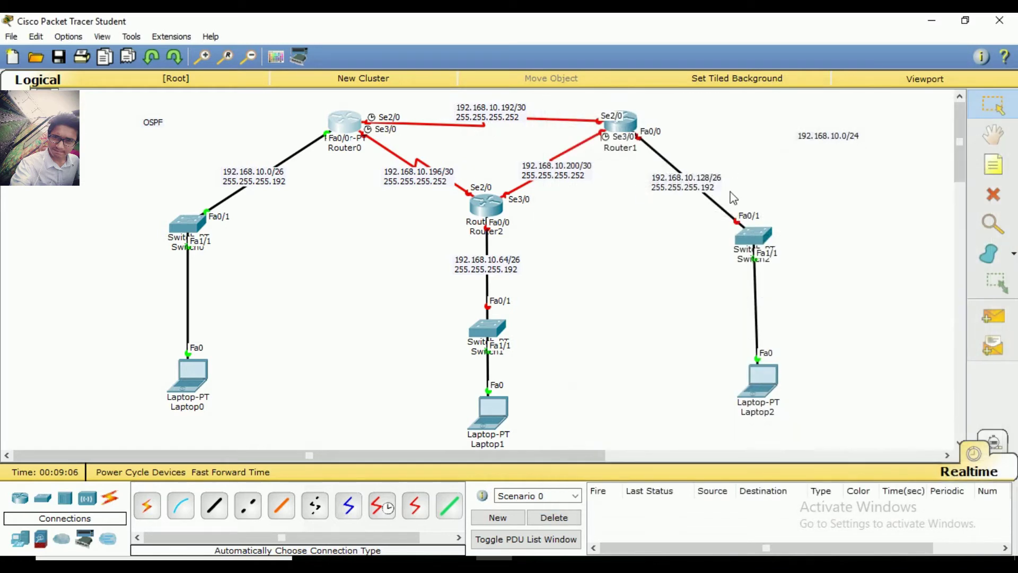
# Step: Open Router2's command line for configuration
pyautogui.click(492, 206)
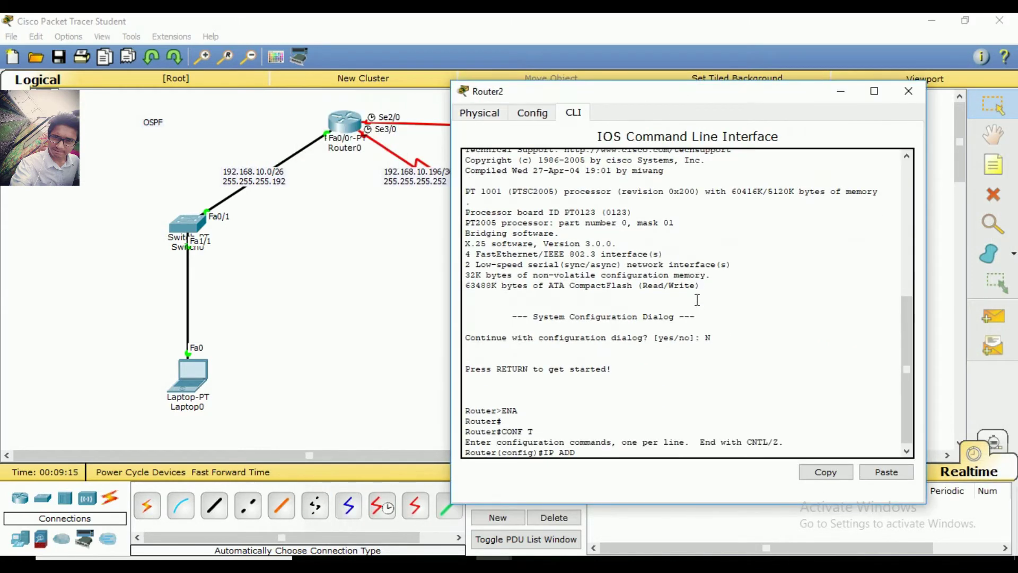
pyautogui.moveTo(719, 117); pyautogui.dragTo(878, 102)
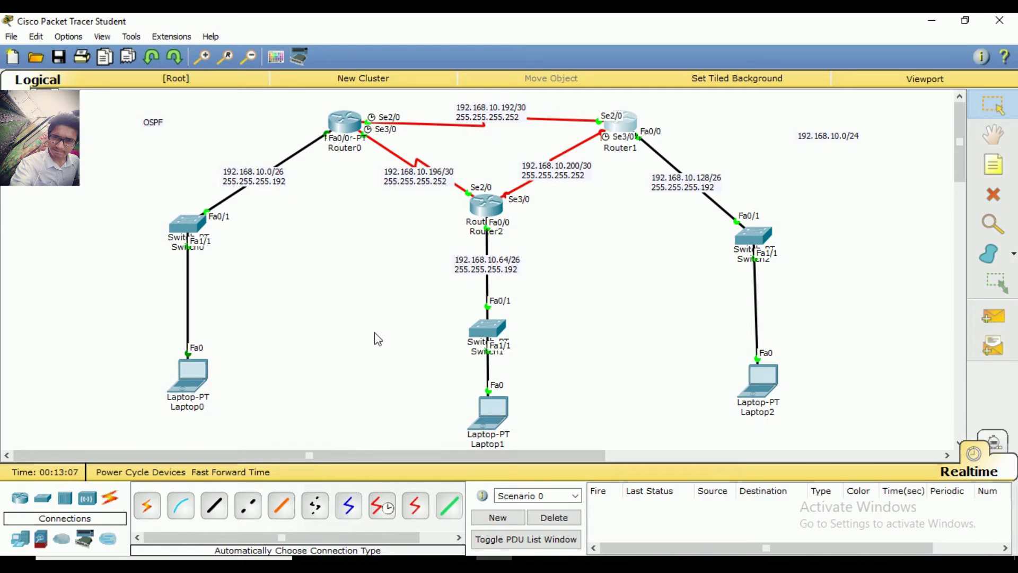
# Step: Open Laptop0's IP configuration and set its static IP address to 192.168.10.2
pyautogui.click(200, 380)
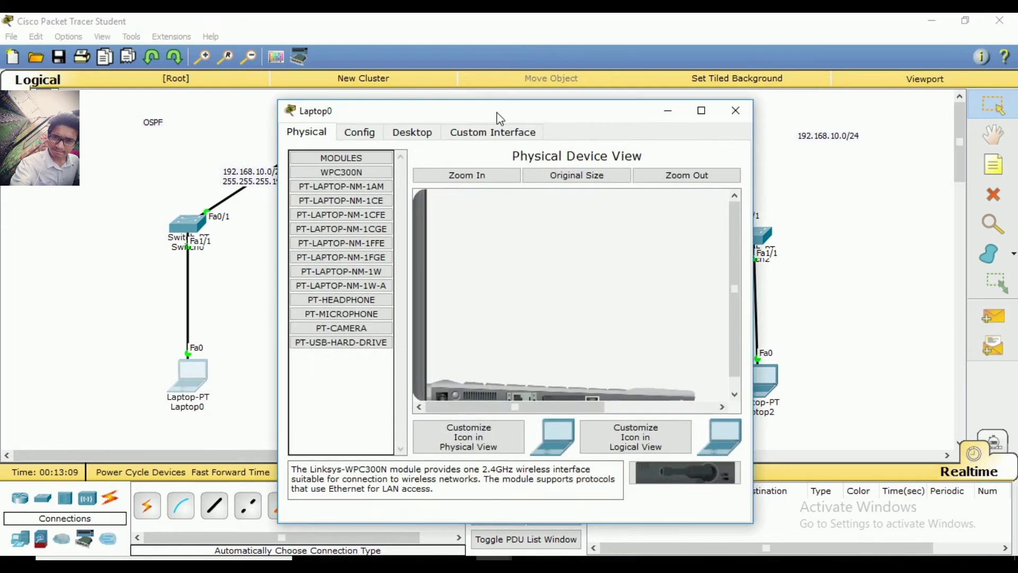
pyautogui.moveTo(498, 114); pyautogui.dragTo(755, 75)
pyautogui.click(673, 93)
pyautogui.click(596, 143)
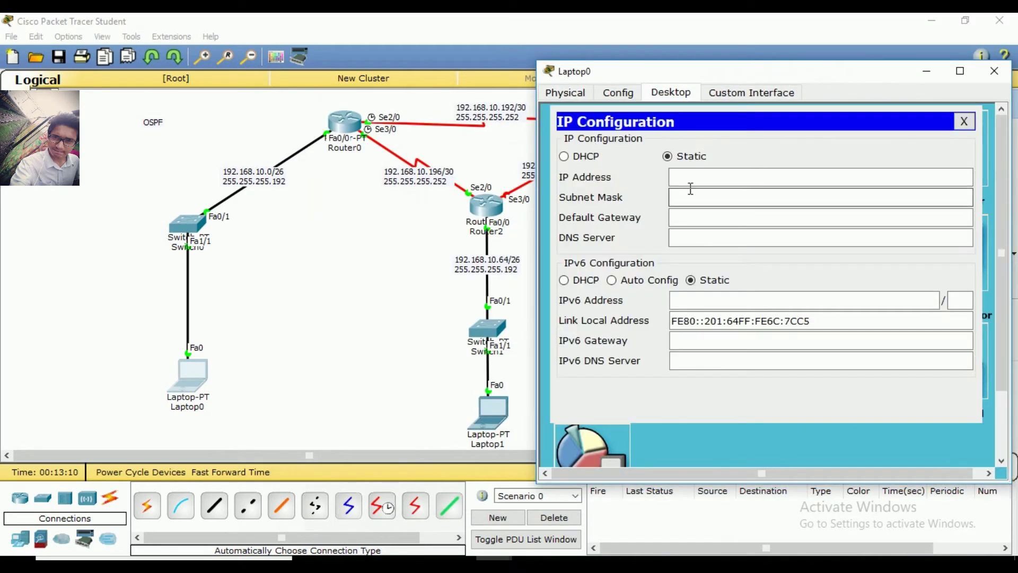
pyautogui.click(692, 180)
pyautogui.write('192')
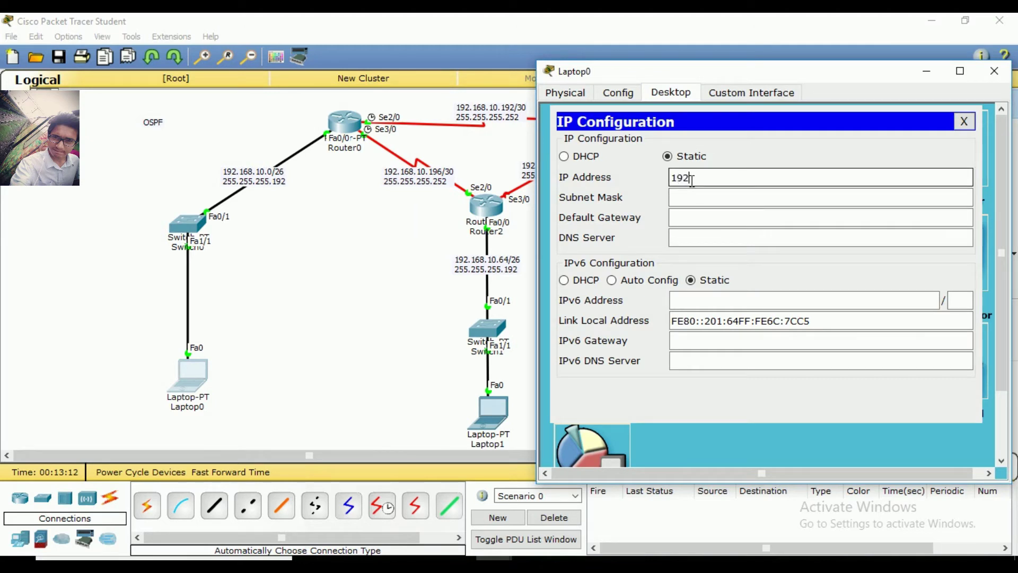
pyautogui.write('.168.10.2')
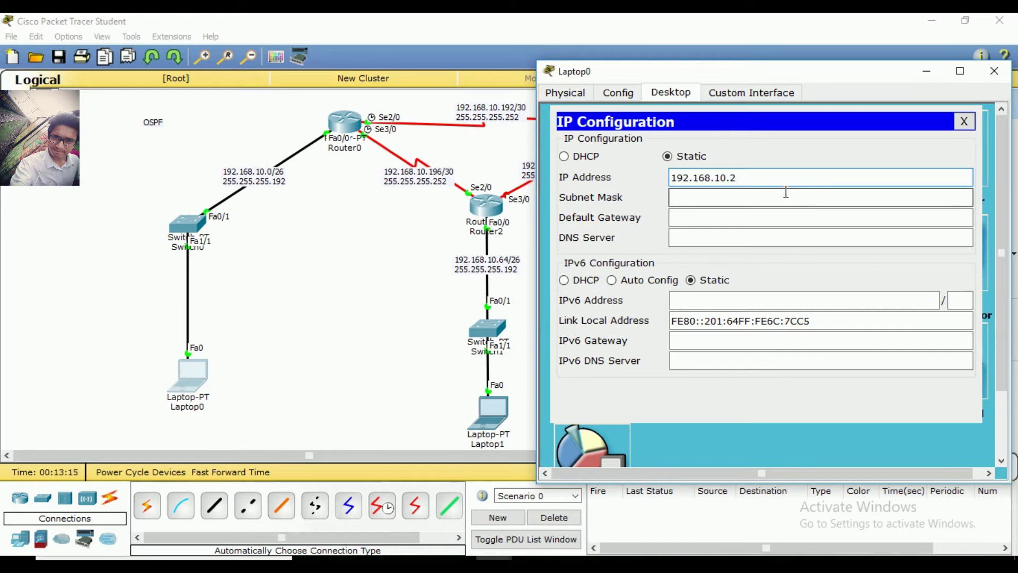
# Step: Accept the default subnet mask 255.255.255.0 on Laptop0 and set its default gateway to 192.168.10.1
pyautogui.hotkey('ctrl', 'a')
pyautogui.hotkey('ctrl', 'c')
pyautogui.click(704, 198)
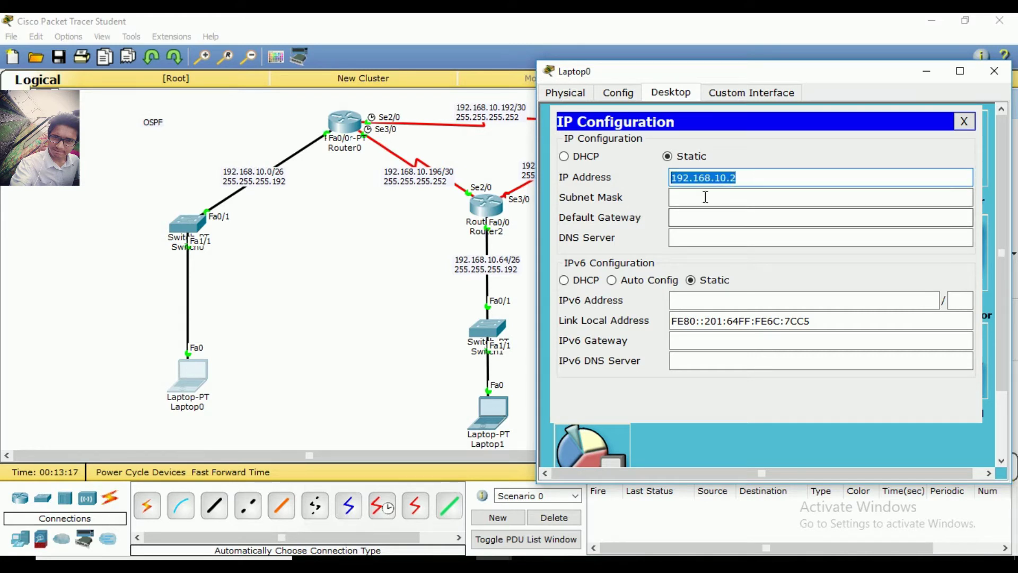
pyautogui.click(700, 230)
pyautogui.click(701, 222)
pyautogui.hotkey('ctrl', 'v')
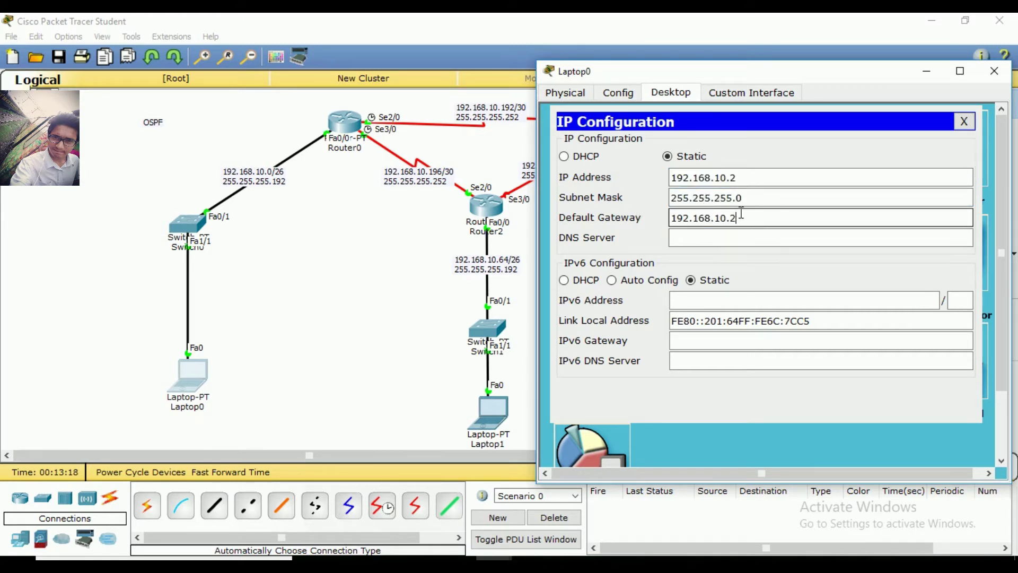
pyautogui.press('BackSpace')
pyautogui.write('1')
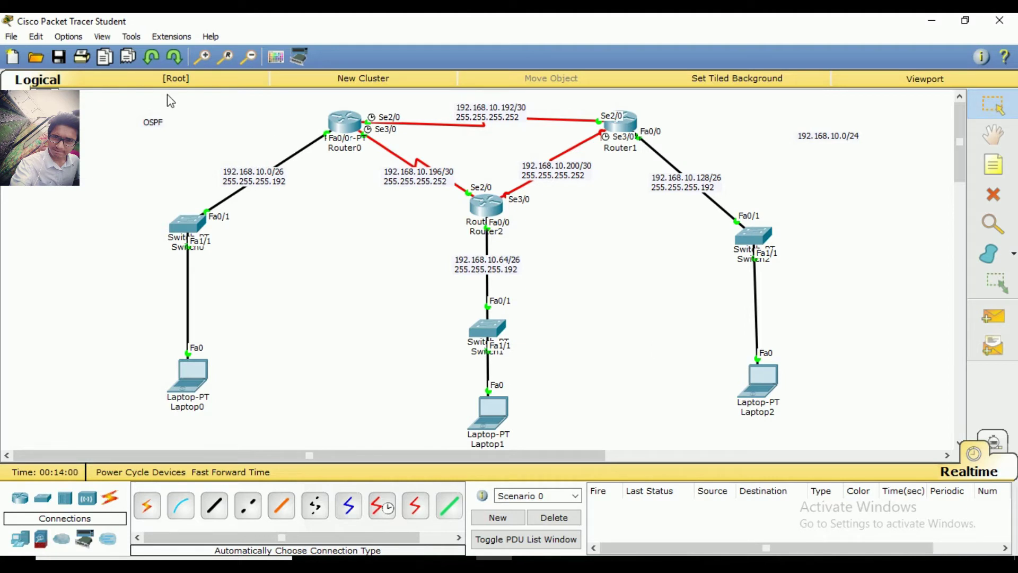
# Step: Open Router0's command line and start OSPF routing with process ID 1
pyautogui.click(344, 123)
pyautogui.press('Return')
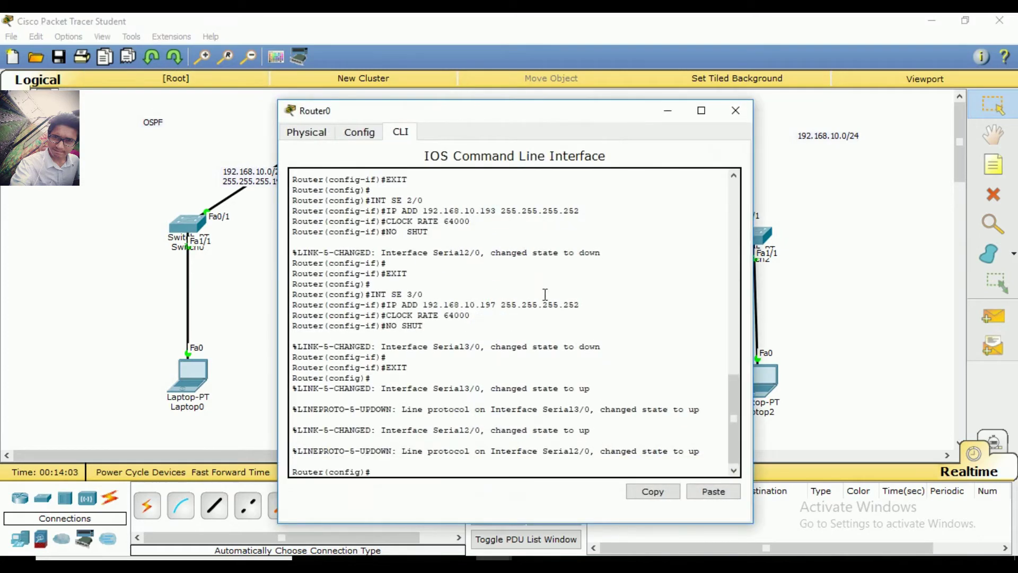
pyautogui.press('Return')
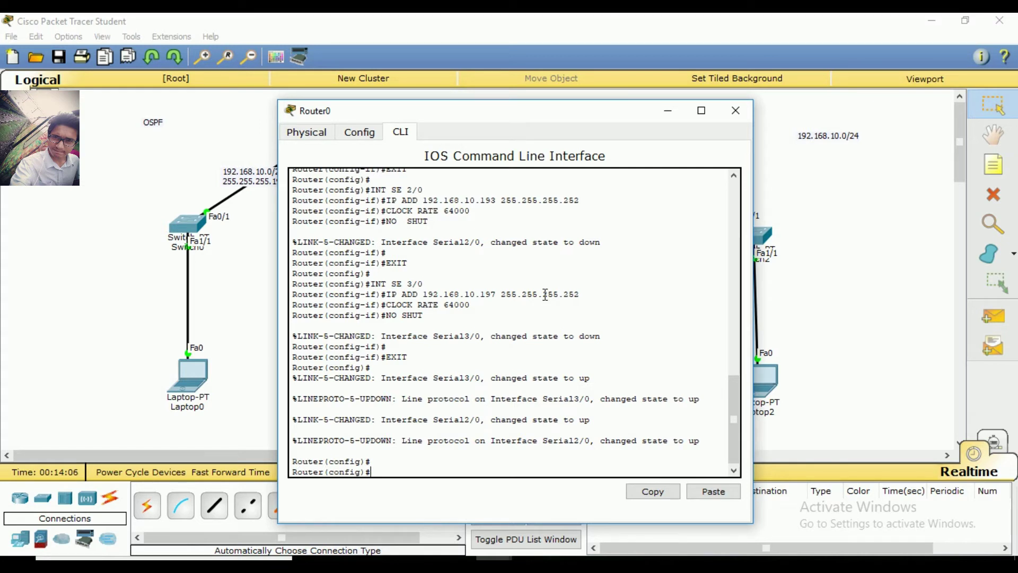
pyautogui.write('ROUTER OSPF')
pyautogui.write('1')
pyautogui.press('Return')
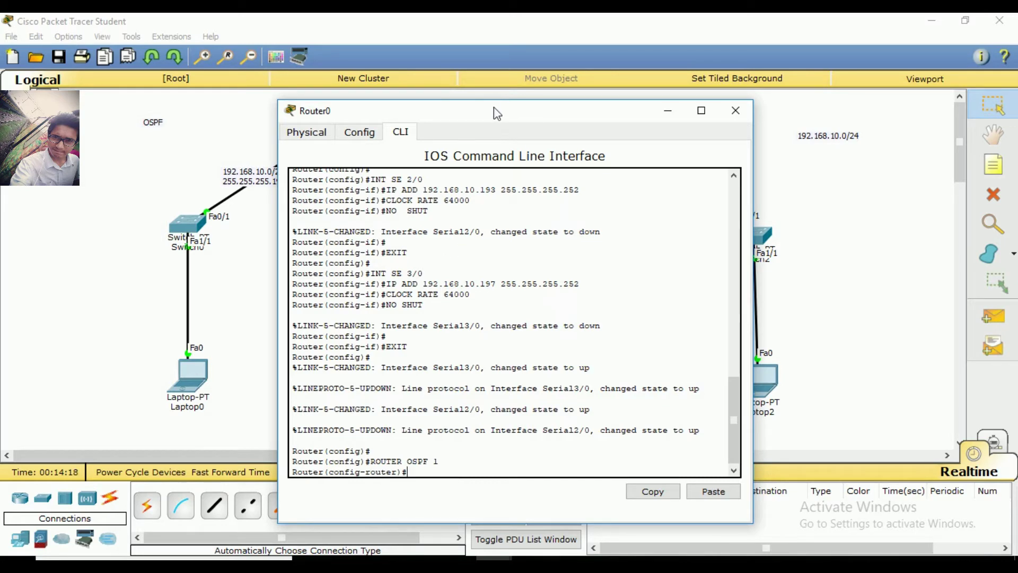
pyautogui.moveTo(540, 118); pyautogui.dragTo(793, 165)
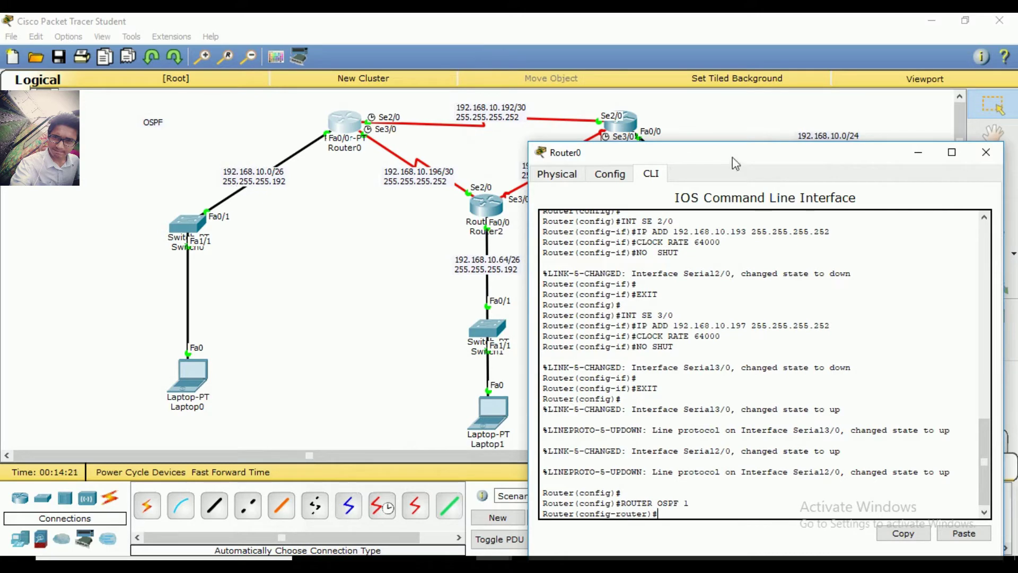
pyautogui.moveTo(733, 157); pyautogui.dragTo(616, 80)
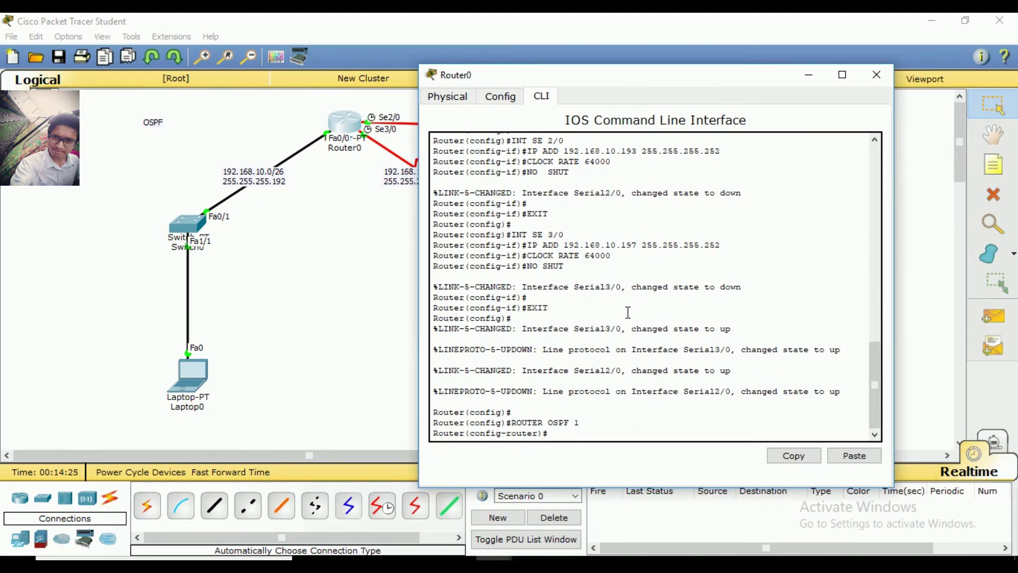
# Step: Begin a network statement for 192.168.10.0 on Router0 without a mask, and minimize the router window unsubmitted
pyautogui.write('NETWORK 192.168.10.0 255.255')
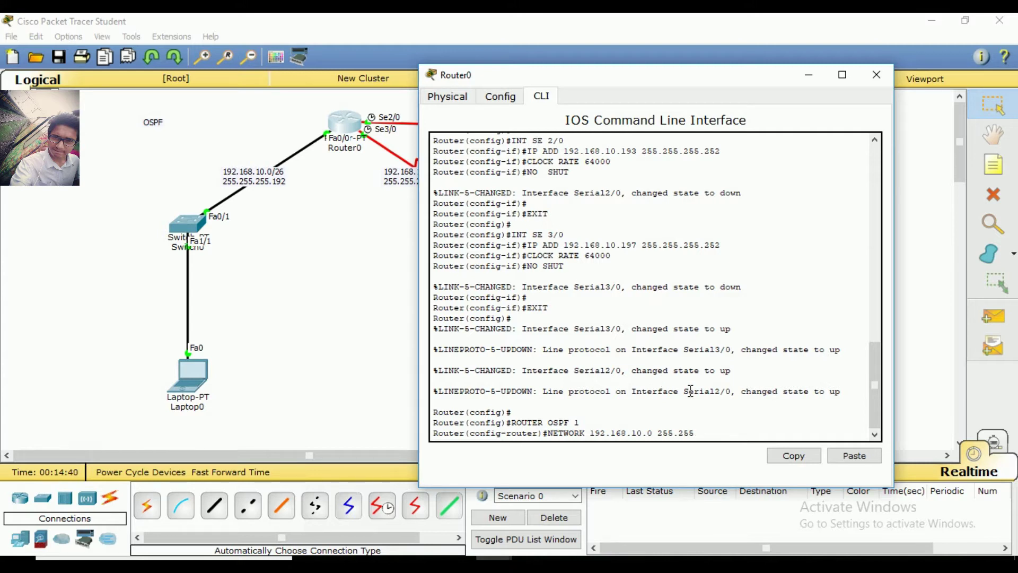
pyautogui.moveTo(696, 434); pyautogui.dragTo(658, 433)
pyautogui.press('BackSpace')
pyautogui.press('BackSpace')
pyautogui.press('BackSpace')
pyautogui.press('BackSpace')
pyautogui.press('BackSpace')
pyautogui.press('BackSpace')
pyautogui.press('BackSpace')
pyautogui.click(809, 75)
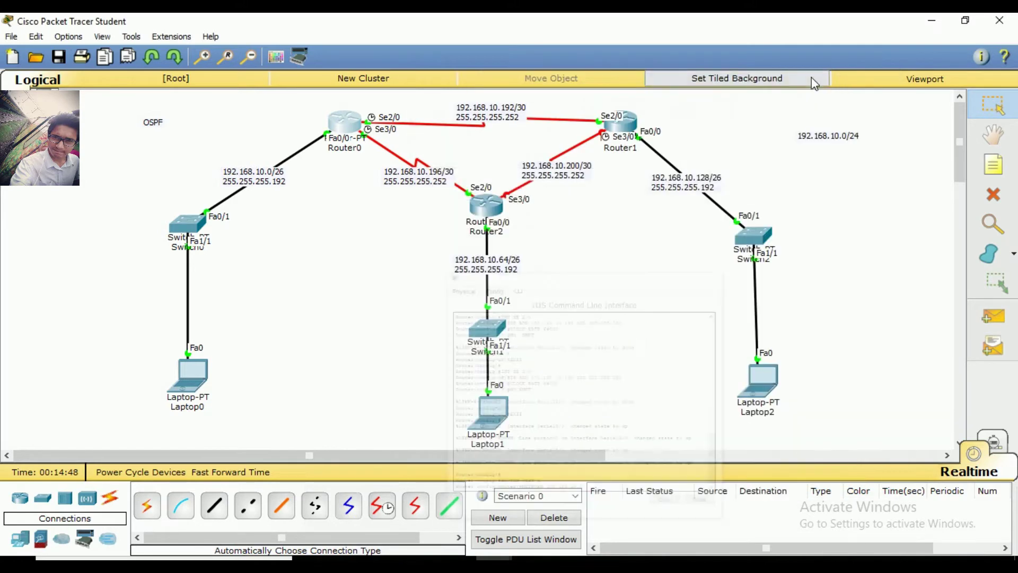
# Step: Place a note in the empty workspace area beside Switch2 containing the wildcard calculation 255-192=63
pyautogui.click(993, 166)
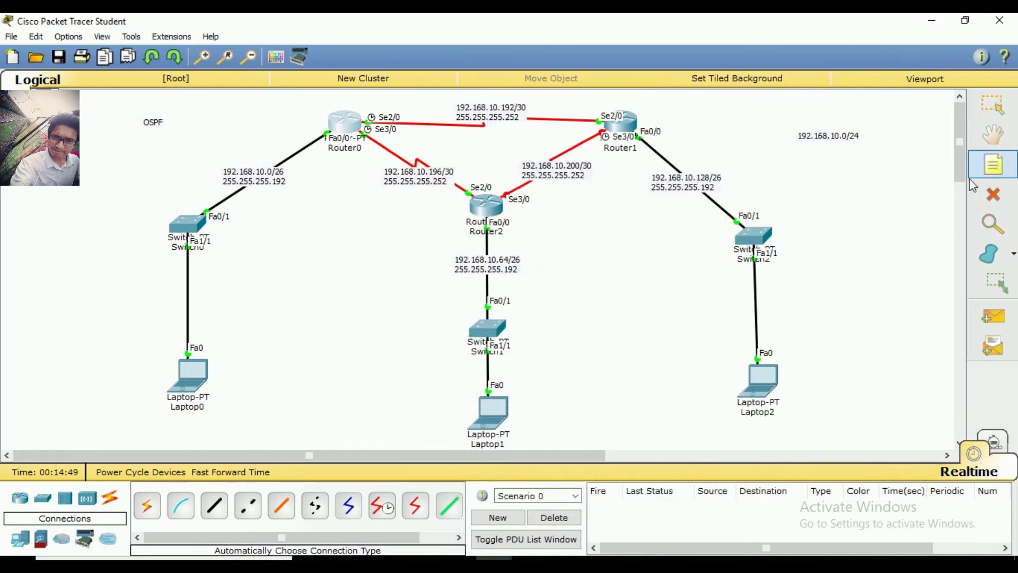
pyautogui.click(806, 211)
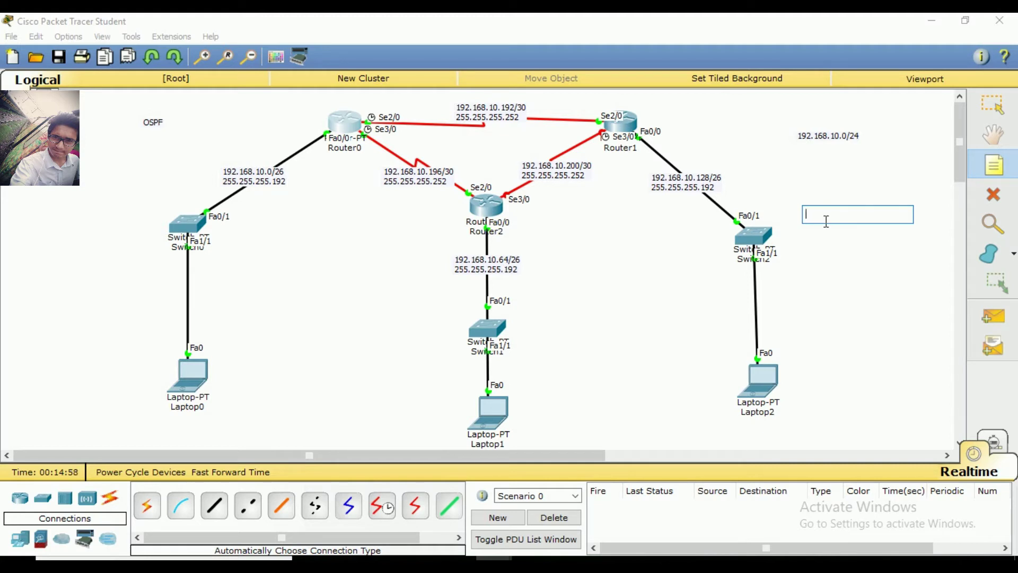
pyautogui.write('255')
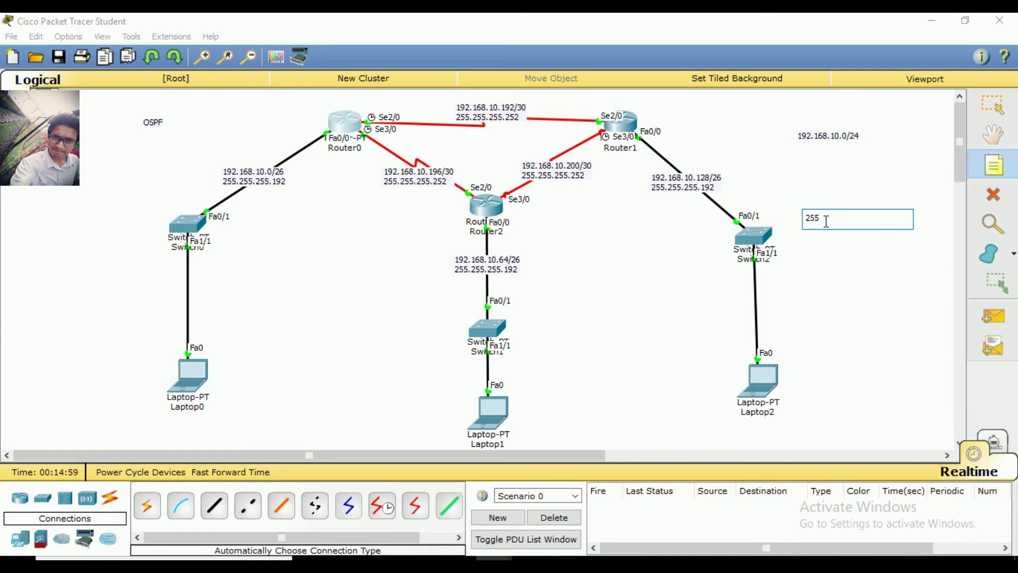
pyautogui.write('.')
pyautogui.write('192')
pyautogui.write('=')
pyautogui.write('63')
pyautogui.press('Return')
# Step: Add the line 255.255.255.192-255.255.255.255=0.0.0.63 to the note
pyautogui.write('255.26')
pyautogui.press('BackSpace')
pyautogui.write('55.255.192-2')
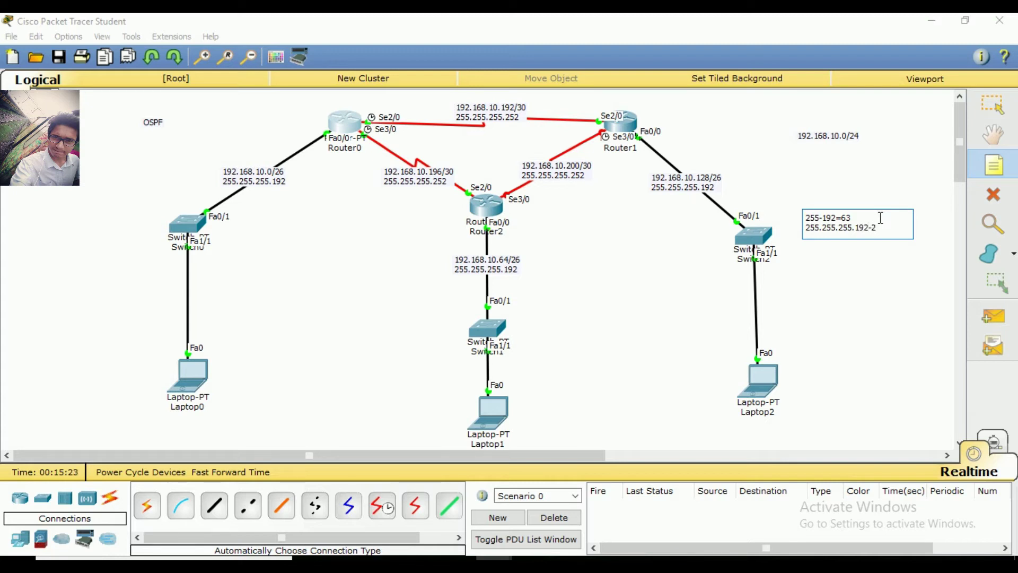
pyautogui.write('55.255.2')
pyautogui.write('55.255.255.2')
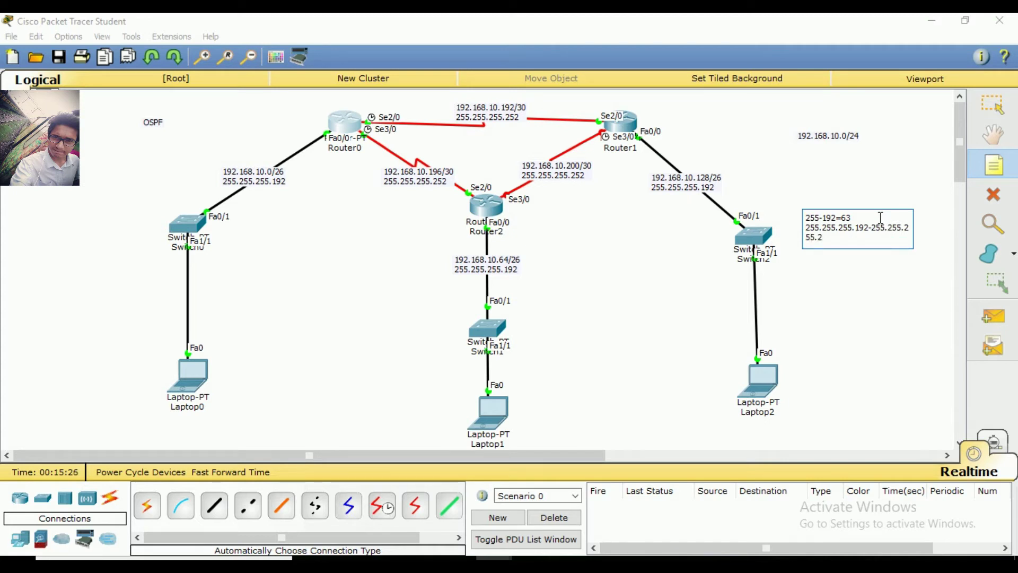
pyautogui.write('=0.0.0.63')
# Step: Delete all the wildcard calculation text from the note and return to the Select tool
pyautogui.moveTo(875, 227); pyautogui.dragTo(838, 241)
pyautogui.moveTo(892, 244); pyautogui.dragTo(860, 237)
pyautogui.moveTo(897, 241); pyautogui.dragTo(807, 218)
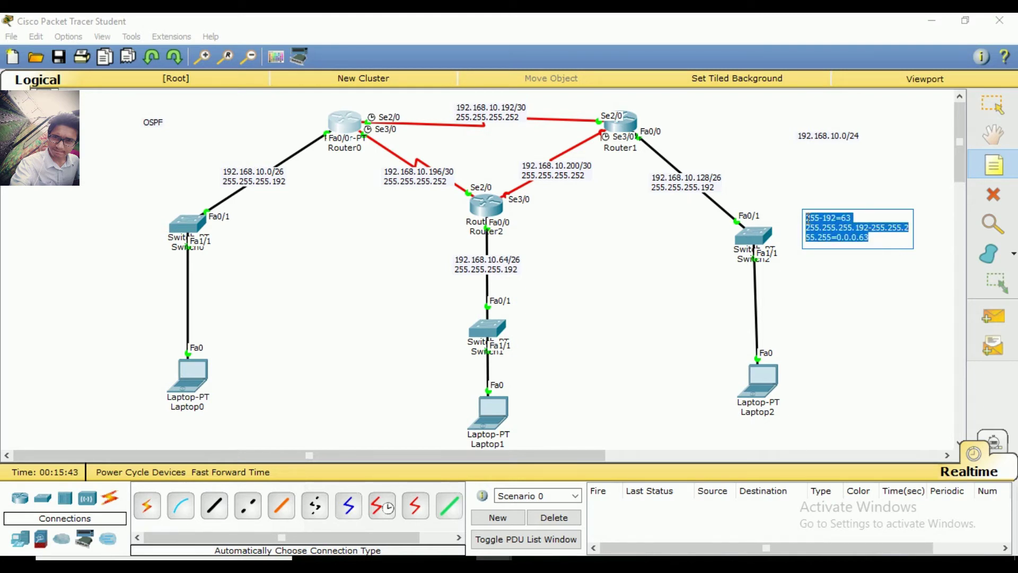
pyautogui.press('BackSpace')
pyautogui.click(991, 111)
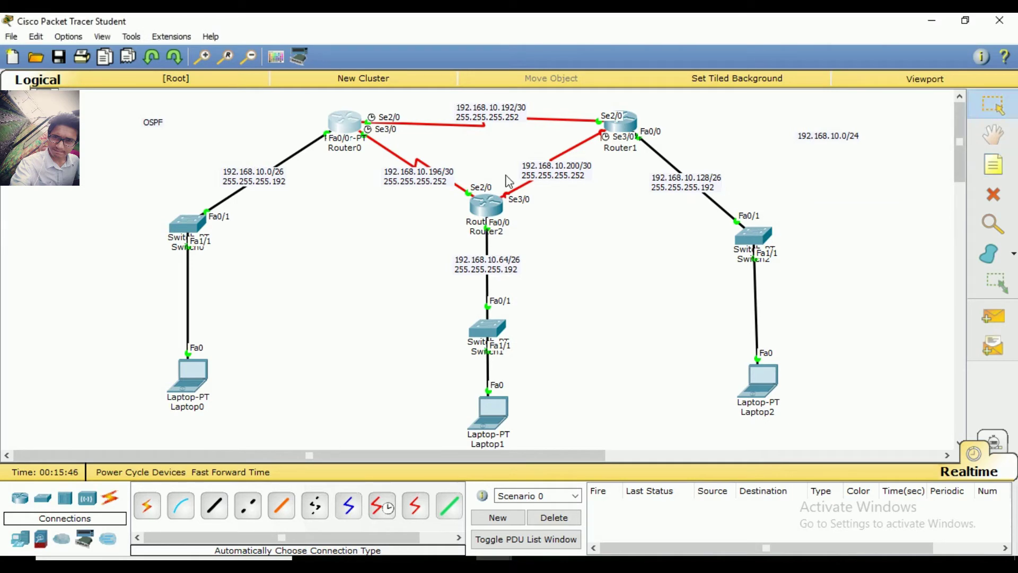
# Step: Reopen Router0 and complete the 192.168.10.0 network statement with wildcard mask 0.0.0.63 in area 0
pyautogui.click(351, 130)
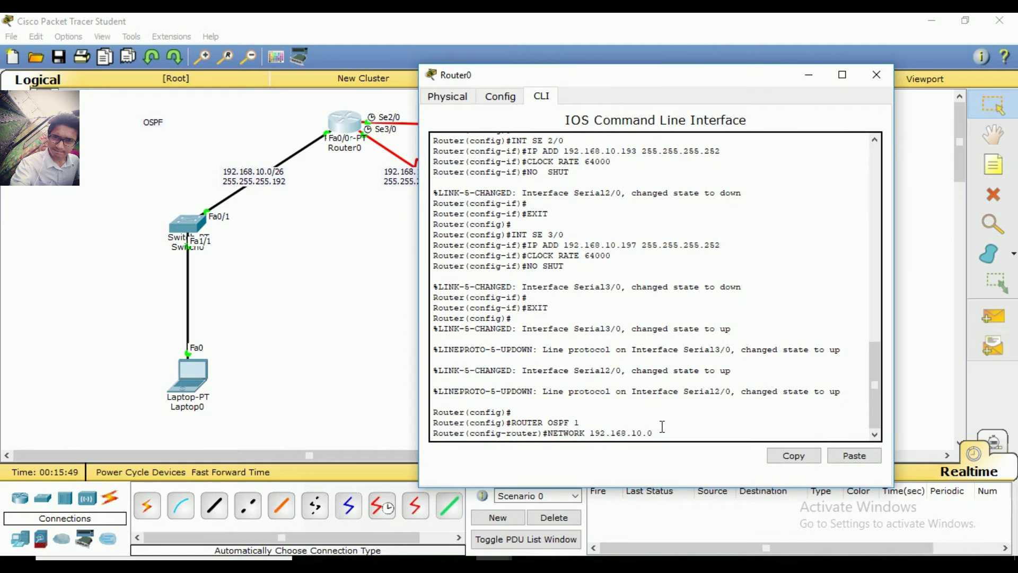
pyautogui.write('0.0.0.63')
pyautogui.write('AREA 0')
pyautogui.press('Return')
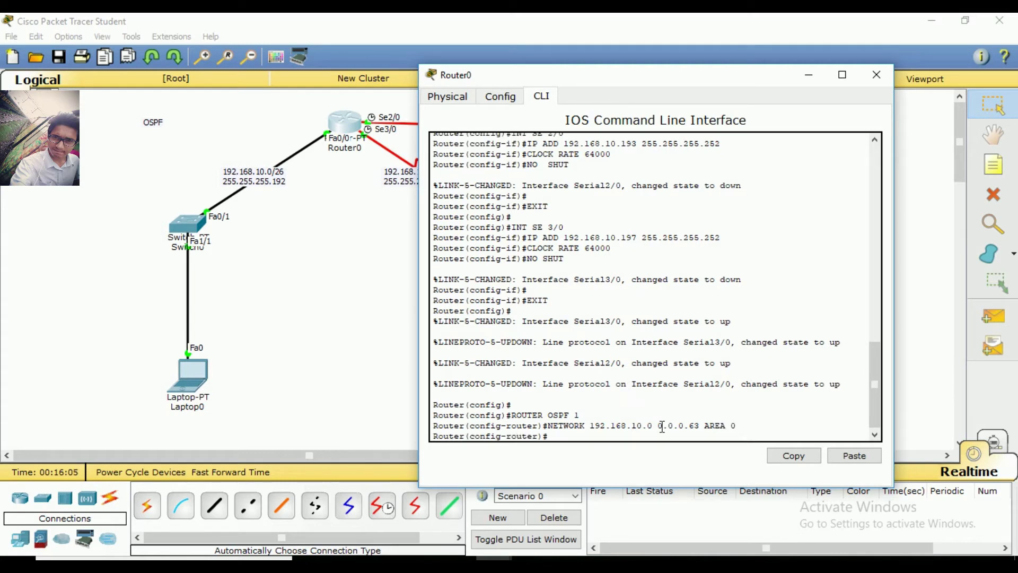
# Step: Add network 192.168.10.192 with wildcard mask 0.0.0.3 in area 0 to Router0's OSPF process
pyautogui.moveTo(746, 80); pyautogui.dragTo(721, 81)
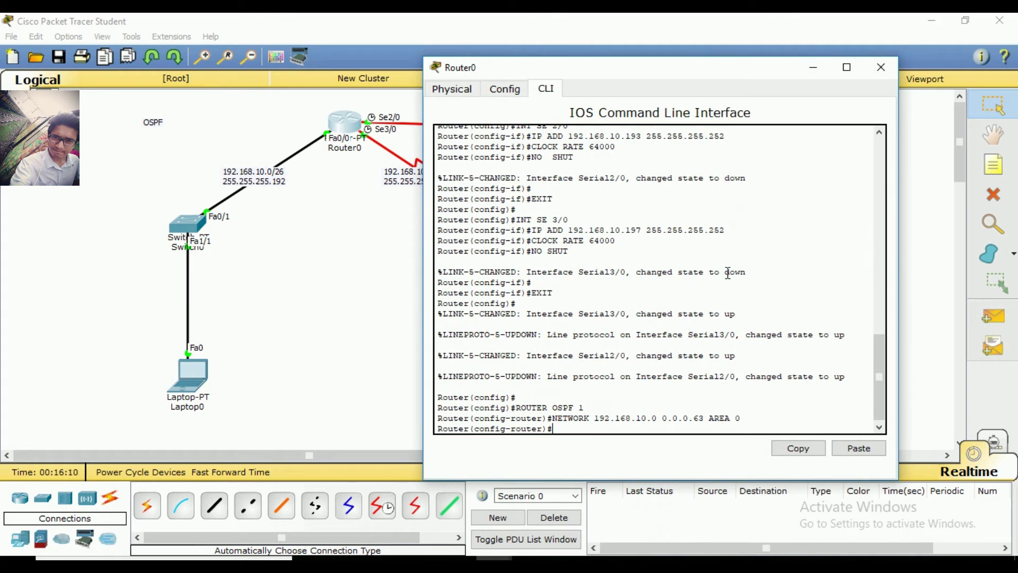
pyautogui.press('Up')
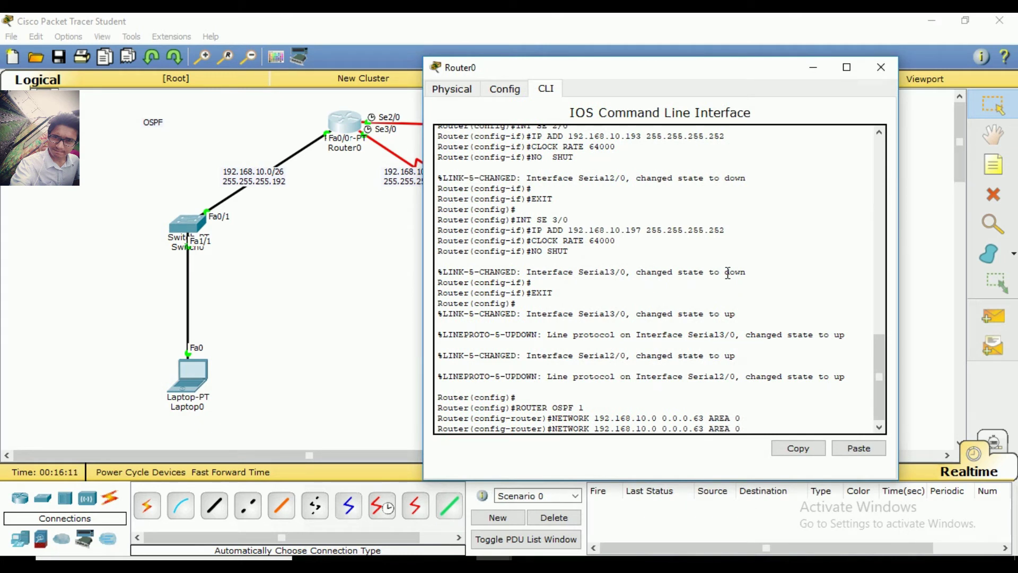
pyautogui.moveTo(666, 73); pyautogui.dragTo(771, 62)
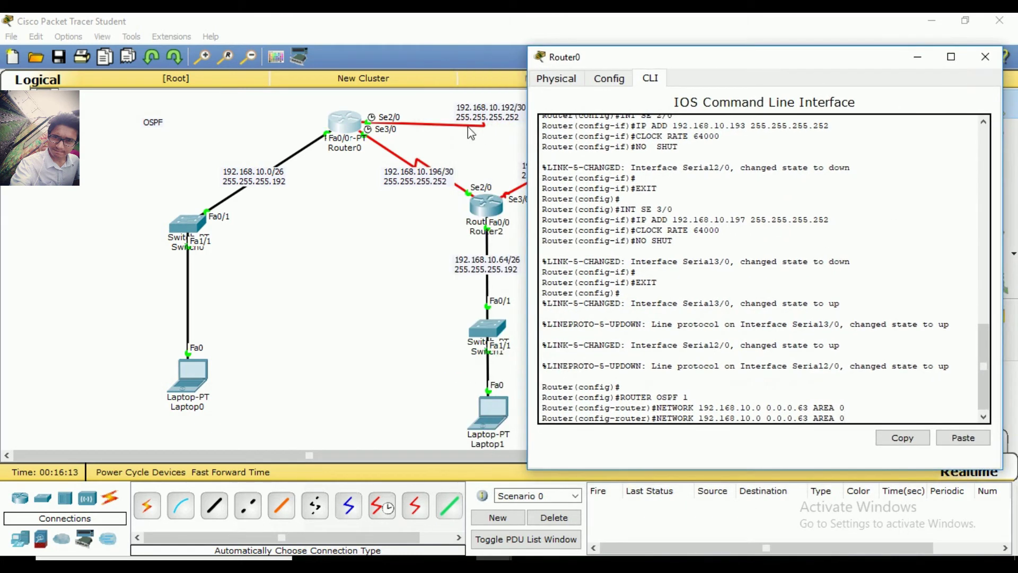
pyautogui.click(803, 418)
pyautogui.press('Left')
pyautogui.press('Left')
pyautogui.press('Left')
pyautogui.write('192')
pyautogui.press('BackSpace')
pyautogui.press('Return')
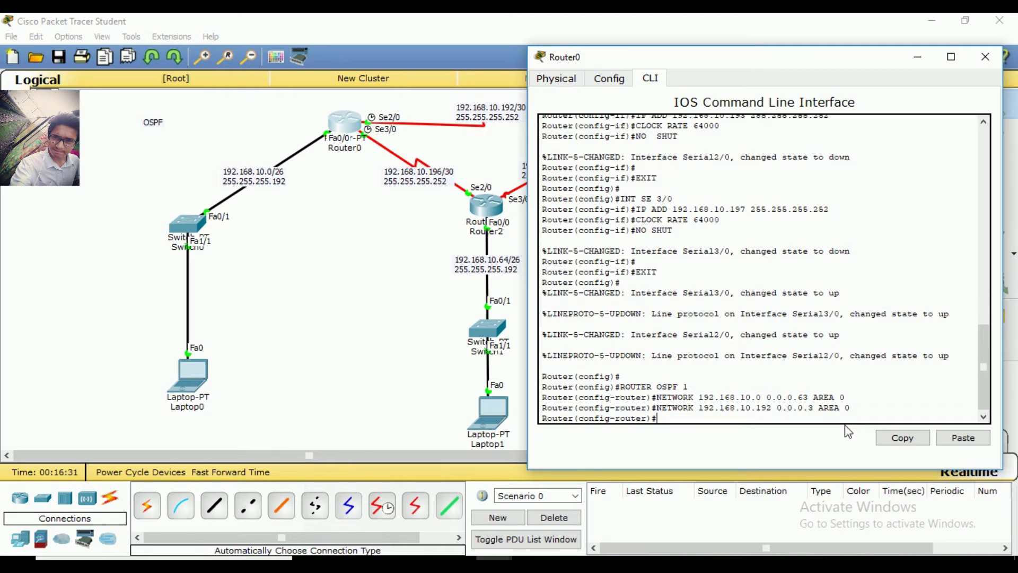
# Step: Add network 192.168.10.196 with wildcard mask 0.0.0.3 in area 0 to Router0's OSPF process, and close Router0's configuration
pyautogui.press('Up')
pyautogui.press('Left')
pyautogui.press('Left')
pyautogui.press('Left')
pyautogui.press('Left')
pyautogui.press('Left')
pyautogui.press('Left')
pyautogui.press('Left')
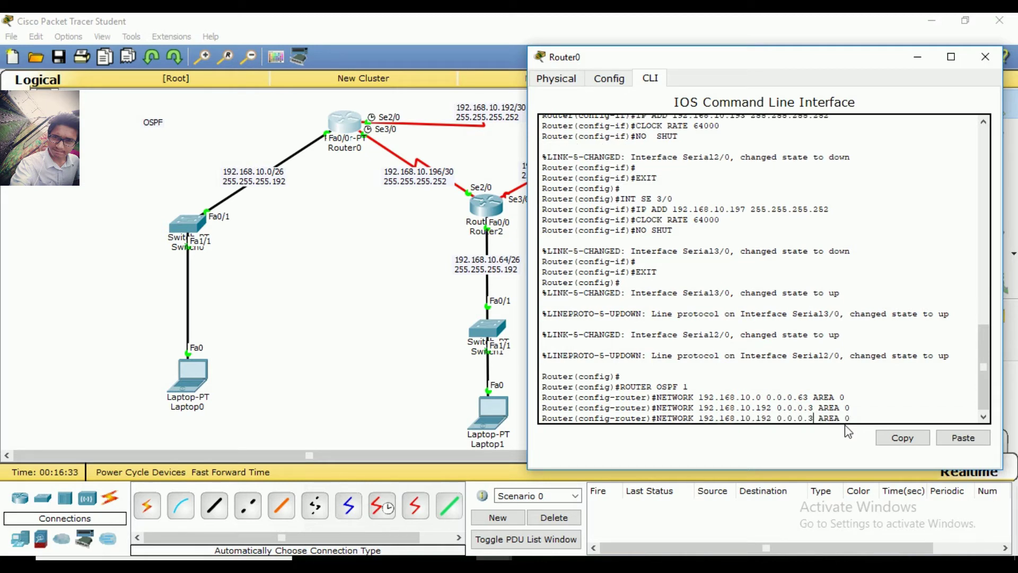
pyautogui.press('Left')
pyautogui.press('Left')
pyautogui.press('Left')
pyautogui.press('Left')
pyautogui.press('Left')
pyautogui.press('Left')
pyautogui.press('Left')
pyautogui.press('Left')
pyautogui.press('BackSpace')
pyautogui.press('BackSpace')
pyautogui.write('96')
pyautogui.press('Right')
pyautogui.press('Right')
pyautogui.press('Right')
pyautogui.press('Right')
pyautogui.press('Right')
pyautogui.press('Right')
pyautogui.press('Right')
pyautogui.press('Right')
pyautogui.press('Right')
pyautogui.press('Right')
pyautogui.press('Right')
pyautogui.press('Right')
pyautogui.press('Right')
pyautogui.press('Return')
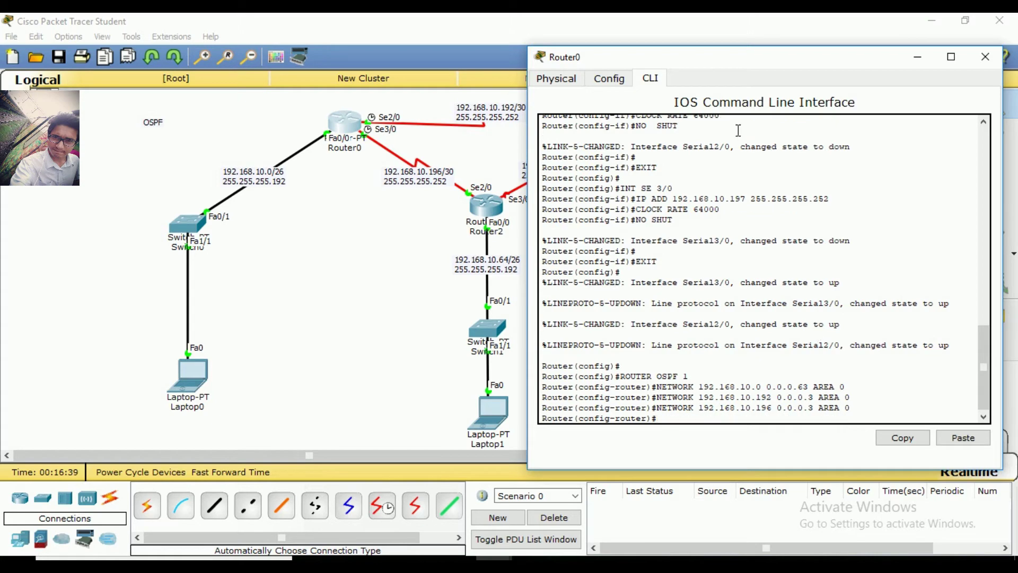
pyautogui.moveTo(772, 57); pyautogui.dragTo(535, 57)
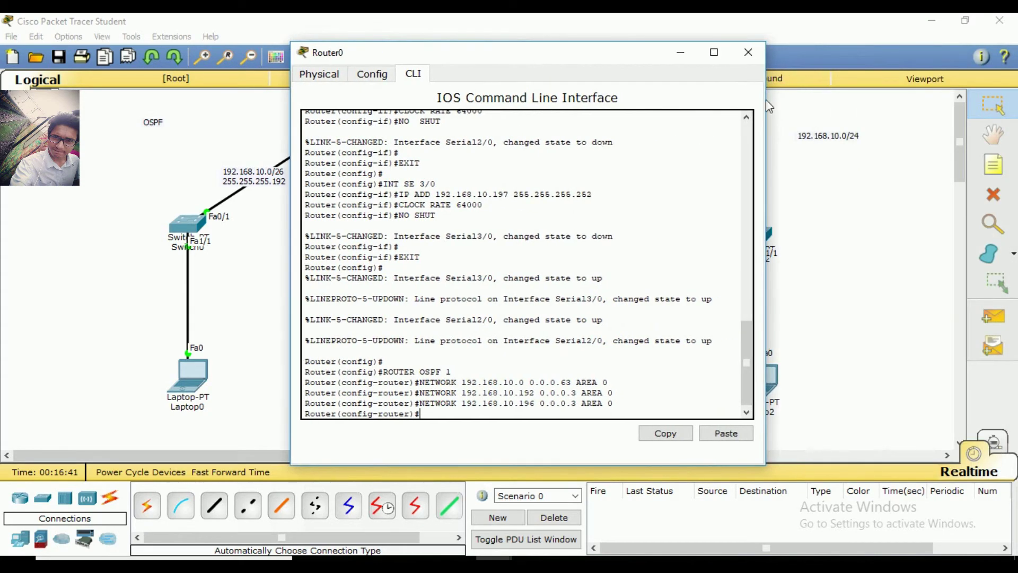
pyautogui.click(748, 52)
# Step: Open Router2's command line and start OSPF routing with process ID 1
pyautogui.click(484, 206)
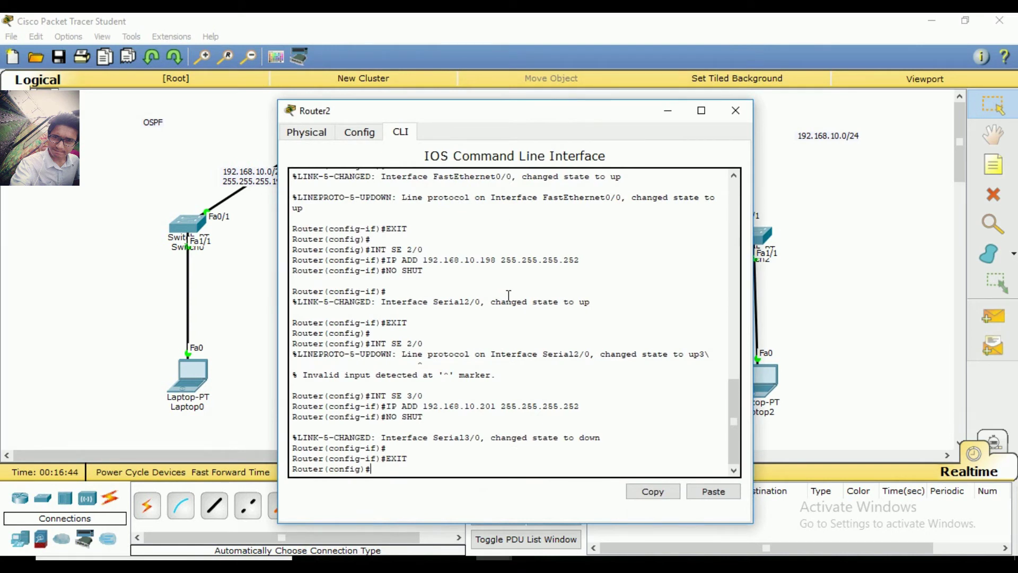
pyautogui.write('ROUTER')
pyautogui.write('OSPF 1')
pyautogui.press('Return')
# Step: Add network 192.168.10.64 with wildcard mask 0.0.0.63 in area 0 to Router2's OSPF process
pyautogui.write('N')
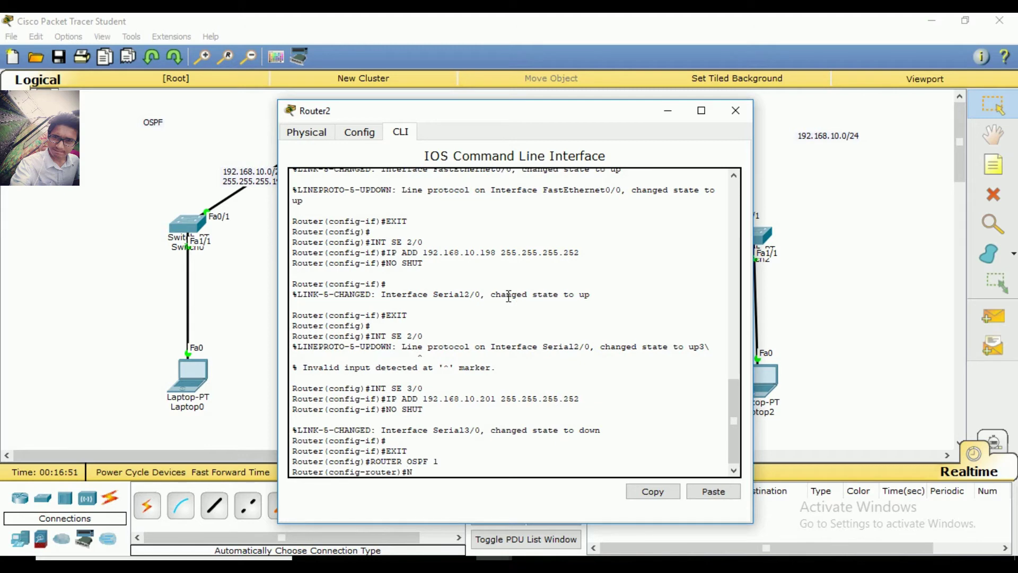
pyautogui.write('ETWORK')
pyautogui.moveTo(545, 106); pyautogui.dragTo(863, 51)
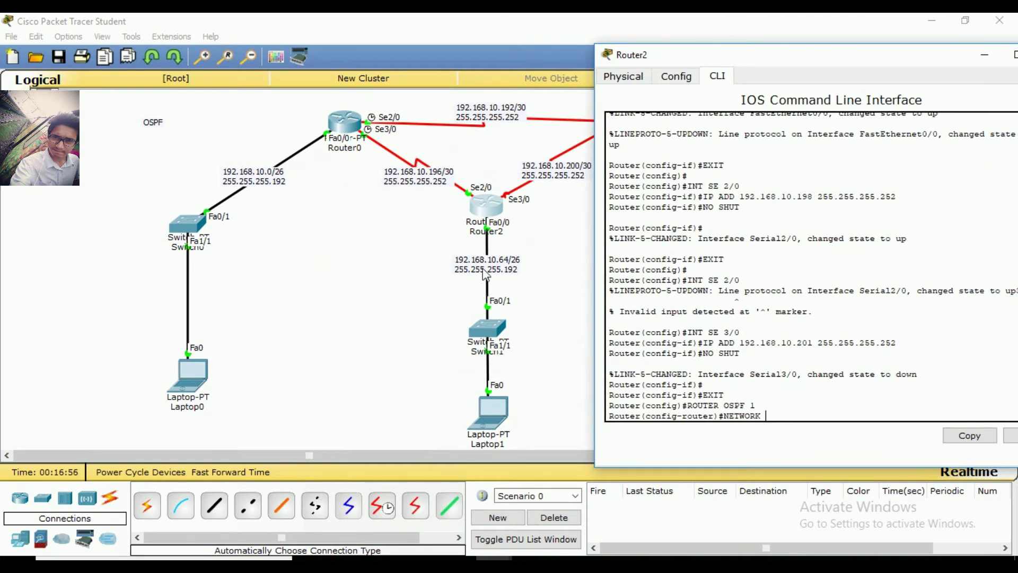
pyautogui.write('192.168.10.64 0.0.0.63')
pyautogui.write('AREA ')
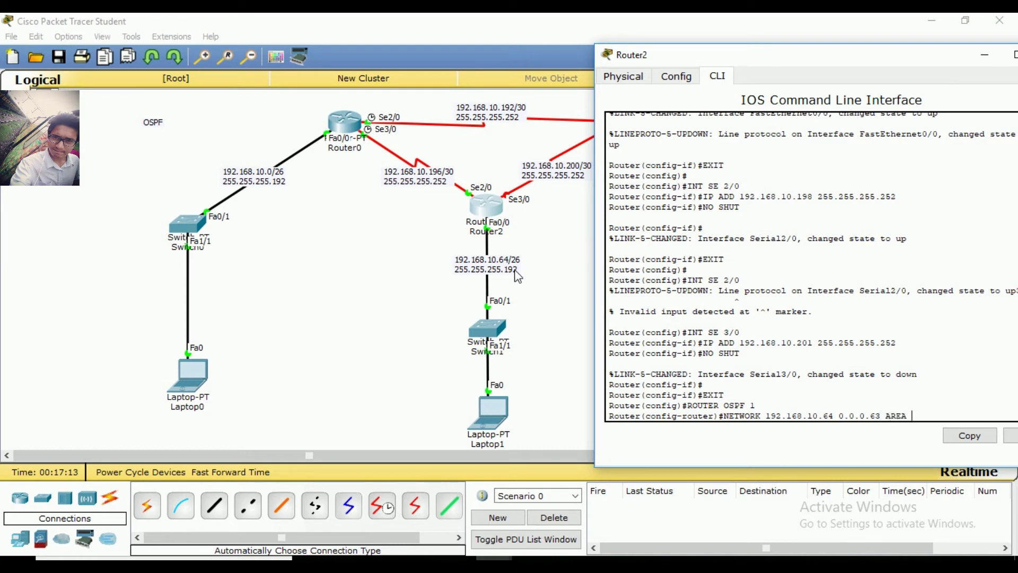
pyautogui.write('0')
pyautogui.press('Return')
# Step: Add network 192.168.10.196 with wildcard mask 0.0.0.3 in area 0 to Router2's OSPF process
pyautogui.press('Up')
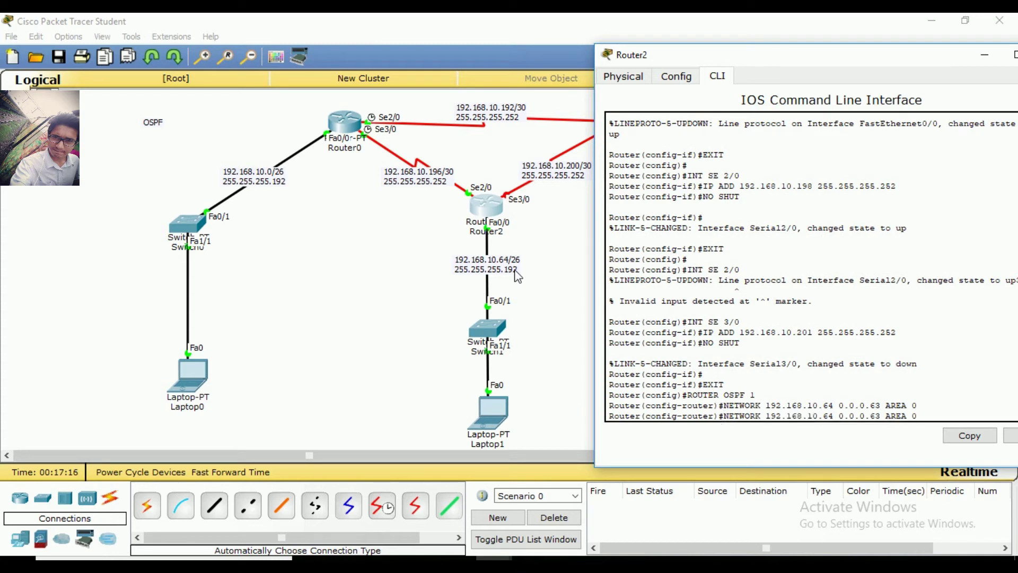
pyautogui.press('Left')
pyautogui.press('Left')
pyautogui.press('Left')
pyautogui.press('Left')
pyautogui.press('Left')
pyautogui.press('Left')
pyautogui.press('Left')
pyautogui.press('Left')
pyautogui.press('Left')
pyautogui.press('Left')
pyautogui.press('Left')
pyautogui.press('Left')
pyautogui.press('Left')
pyautogui.press('Left')
pyautogui.press('Left')
pyautogui.press('BackSpace')
pyautogui.press('BackSpace')
pyautogui.write('196')
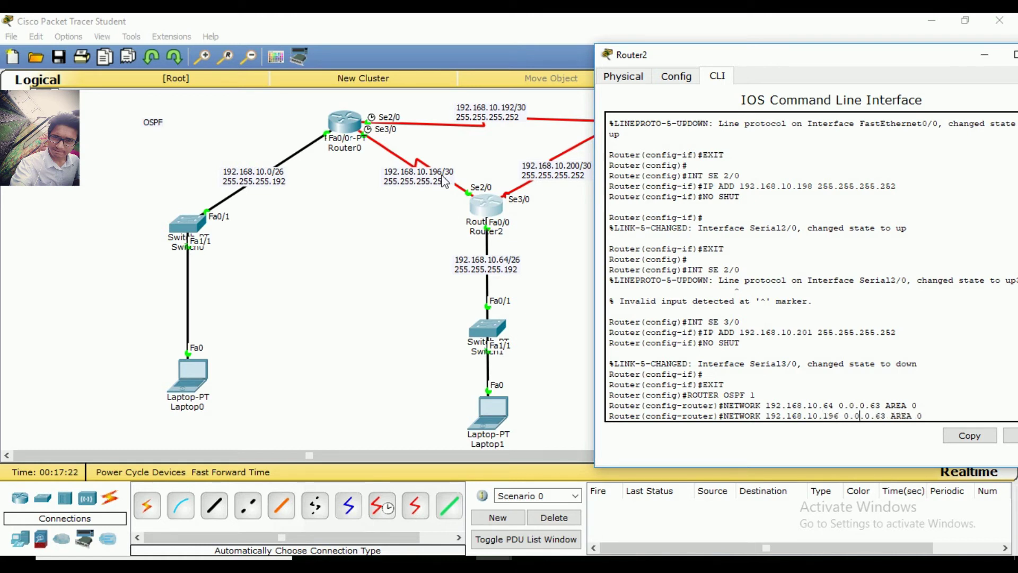
pyautogui.press('Right')
pyautogui.press('Right')
pyautogui.press('Right')
pyautogui.press('BackSpace')
pyautogui.press('Right')
pyautogui.press('Right')
pyautogui.press('Right')
pyautogui.press('Right')
pyautogui.press('Right')
pyautogui.press('Right')
pyautogui.press('Right')
pyautogui.press('Return')
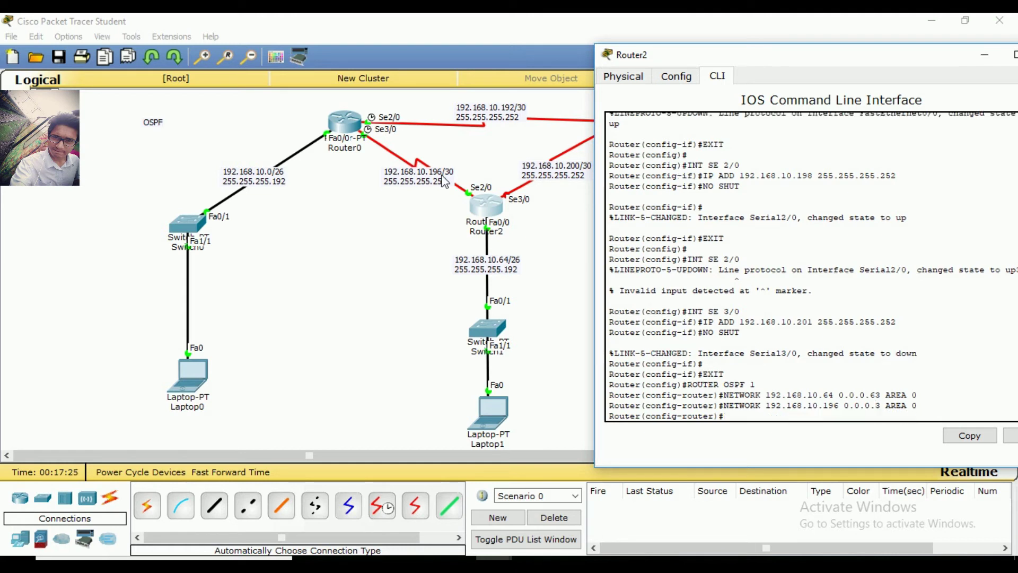
# Step: Try to submit the reused 192.168.10.196 network statement on Router2 with its last octet removed
pyautogui.press('Up')
pyautogui.press('Left')
pyautogui.press('Left')
pyautogui.press('Left')
pyautogui.press('Left')
pyautogui.press('Left')
pyautogui.press('Left')
pyautogui.press('Left')
pyautogui.press('Left')
pyautogui.press('Left')
pyautogui.press('Left')
pyautogui.press('Left')
pyautogui.press('Left')
pyautogui.press('Left')
pyautogui.press('Left')
pyautogui.press('Left')
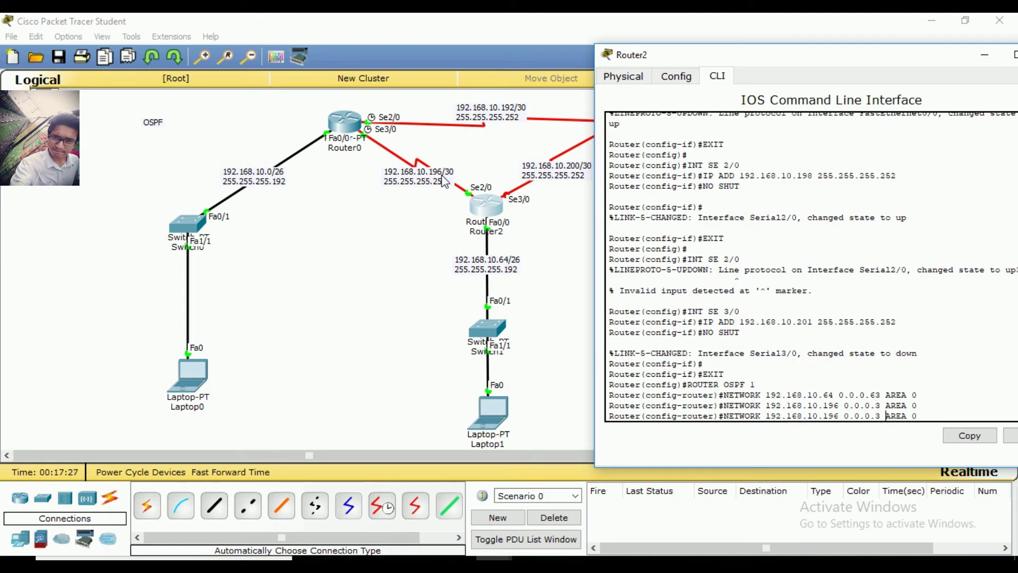
pyautogui.press('BackSpace')
pyautogui.press('BackSpace')
pyautogui.press('BackSpace')
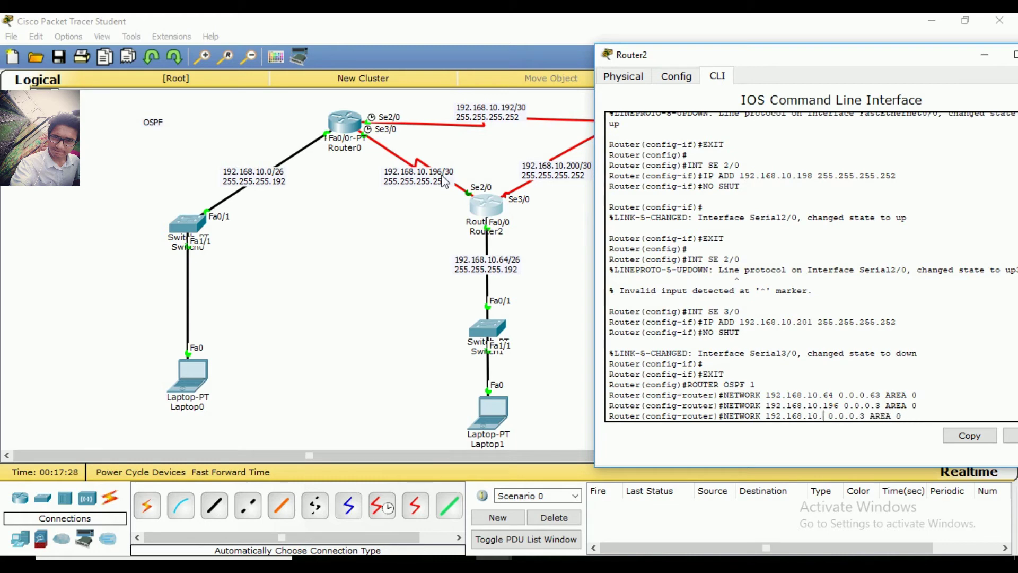
pyautogui.press('Return')
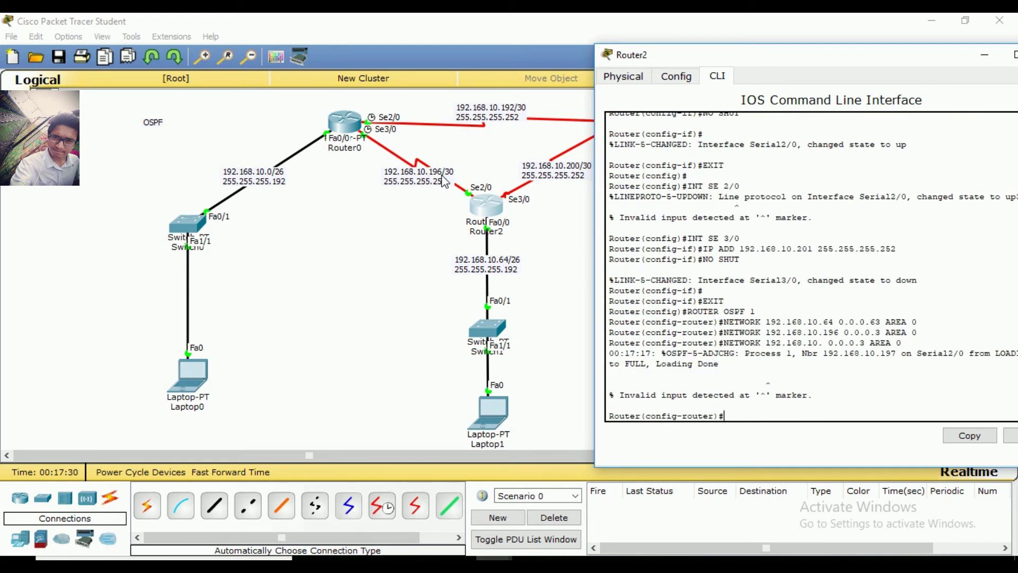
# Step: Recall the earlier 192.168.10.64 network statement at Router2's OSPF configuration prompt
pyautogui.press('Up')
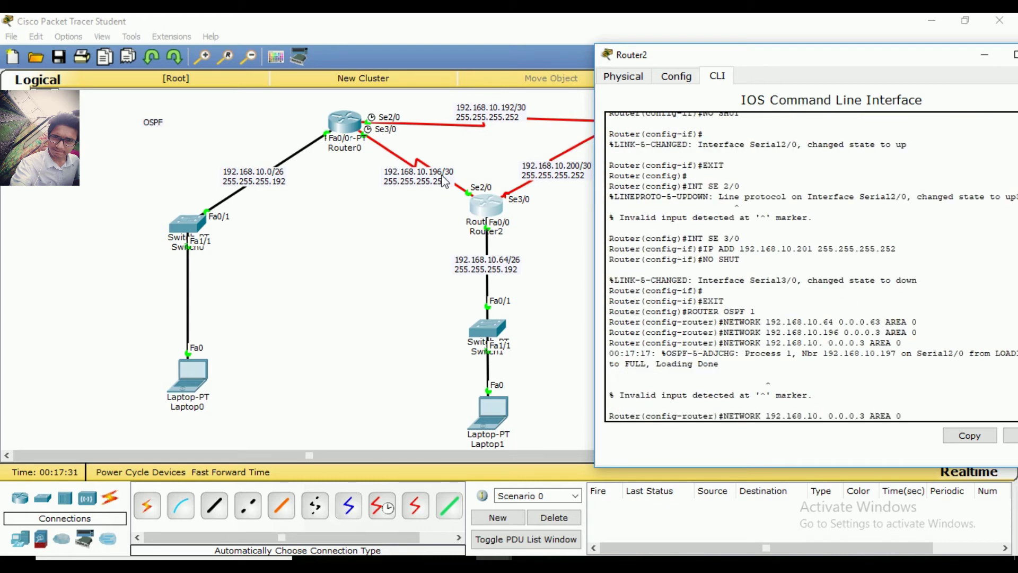
pyautogui.press('Up')
pyautogui.press('Up')
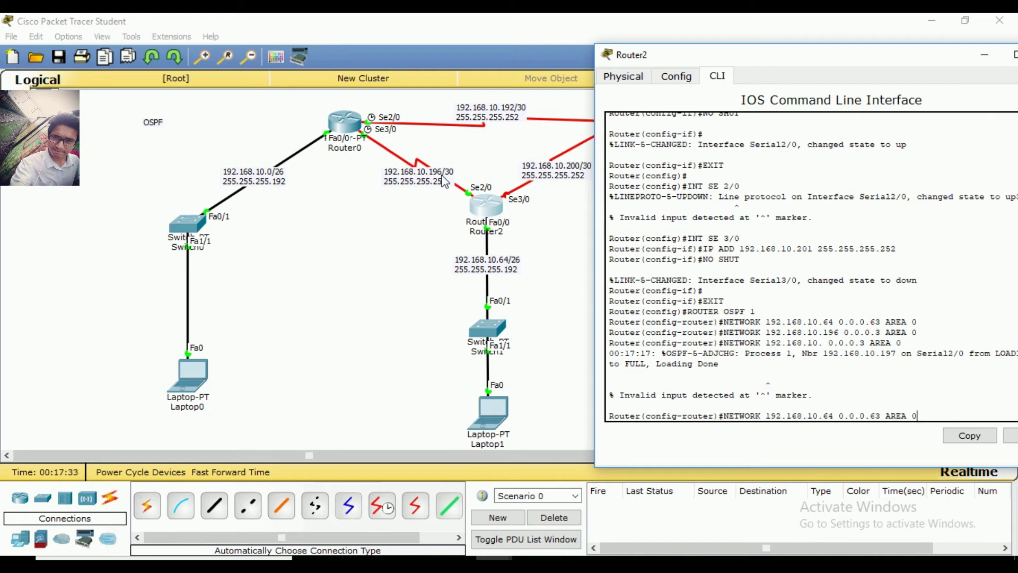
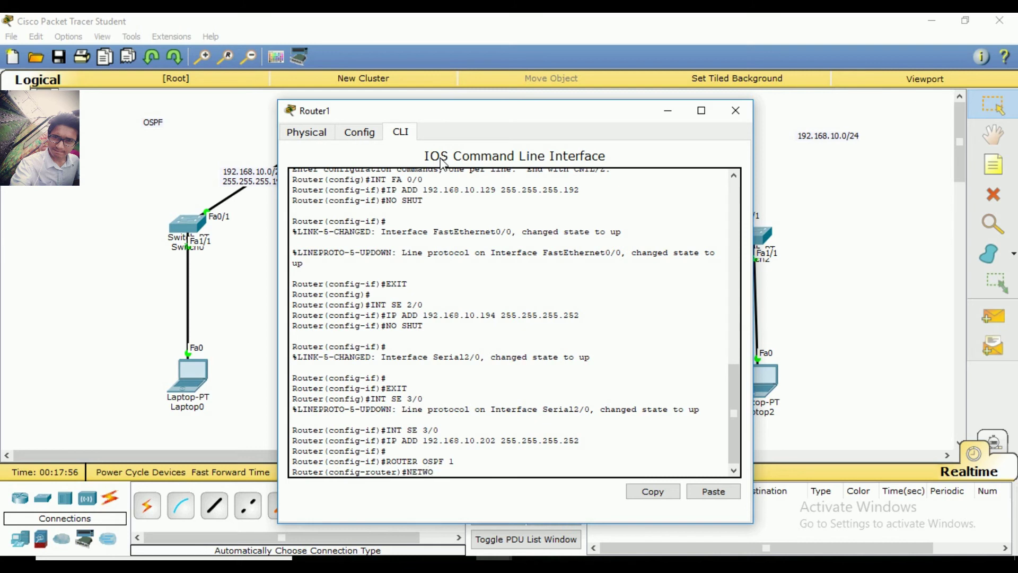
# Step: Add network 192.168.10.128 with wildcard mask 0.0.0.63 in area 0 to Router1's OSPF process
pyautogui.write('192.168.10.1')
pyautogui.moveTo(482, 122); pyautogui.dragTo(362, 112)
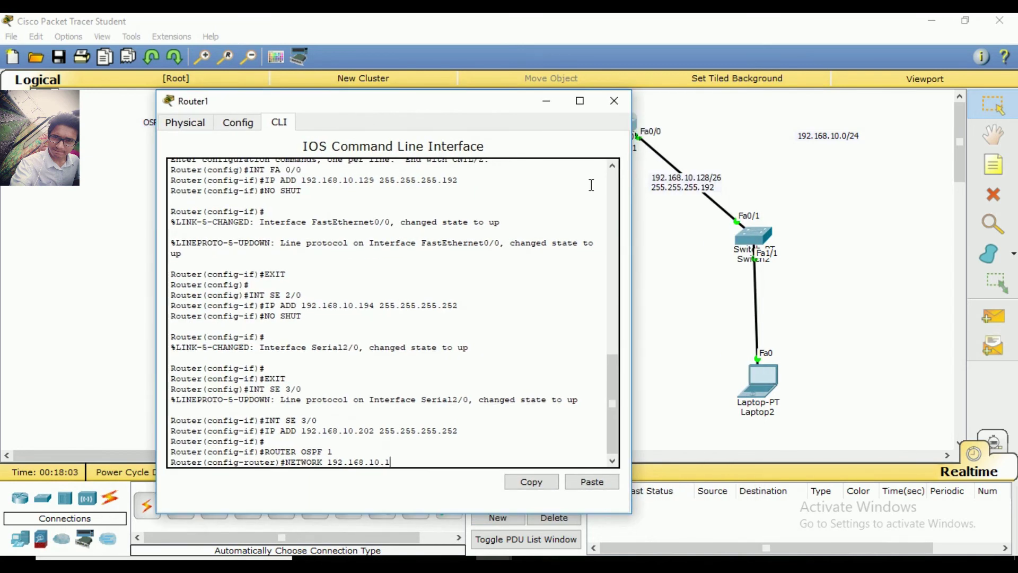
pyautogui.write('.128 0.0.0.63 AREA 0')
pyautogui.press('Return')
# Step: Reuse the last network statement to add 192.168.10.192 with wildcard mask 0.0.0.3 in area 0 to Router1's OSPF process
pyautogui.press('Up')
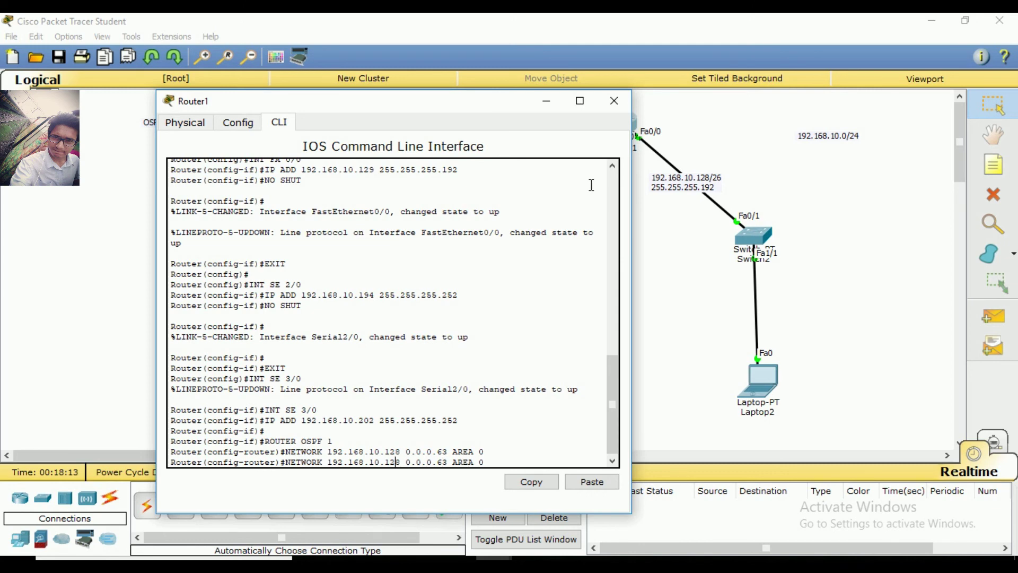
pyautogui.moveTo(461, 103); pyautogui.dragTo(342, 66)
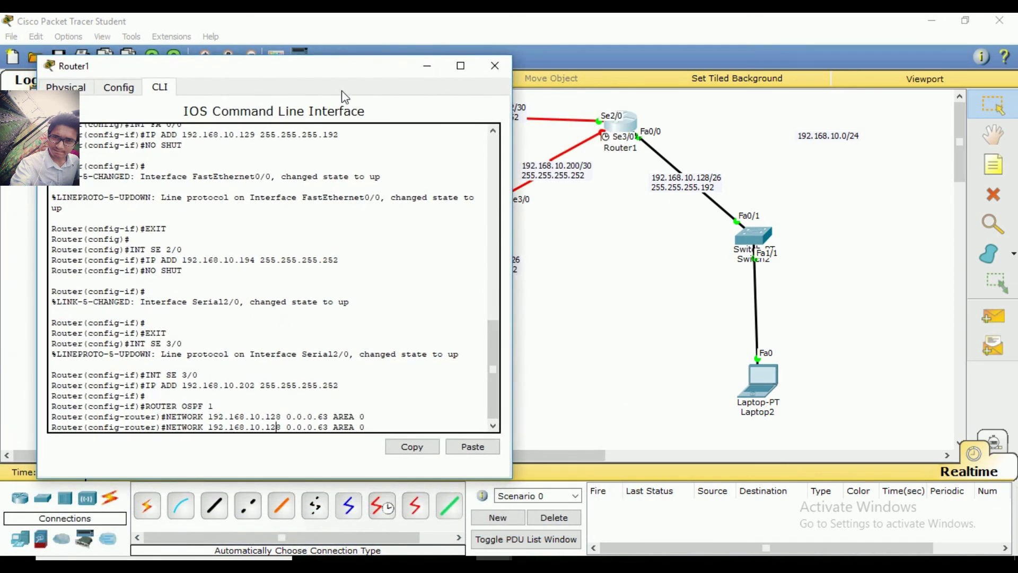
pyautogui.press('Left')
pyautogui.press('Left')
pyautogui.press('Left')
pyautogui.press('Left')
pyautogui.press('Left')
pyautogui.press('Left')
pyautogui.press('Left')
pyautogui.press('Left')
pyautogui.press('Left')
pyautogui.press('Left')
pyautogui.press('Left')
pyautogui.press('Left')
pyautogui.press('Left')
pyautogui.press('Left')
pyautogui.press('Left')
pyautogui.press('Left')
pyautogui.press('BackSpace')
pyautogui.press('BackSpace')
pyautogui.write('92')
pyautogui.press('Right')
pyautogui.press('Right')
pyautogui.press('Right')
pyautogui.press('Right')
pyautogui.press('Right')
pyautogui.press('Right')
pyautogui.press('Right')
pyautogui.press('Right')
pyautogui.press('BackSpace')
pyautogui.press('Return')
# Step: Add network 192.168.10.200 with wildcard mask 0.0.0.3 in area 0 to Router1's OSPF process and close the router window
pyautogui.press('Up')
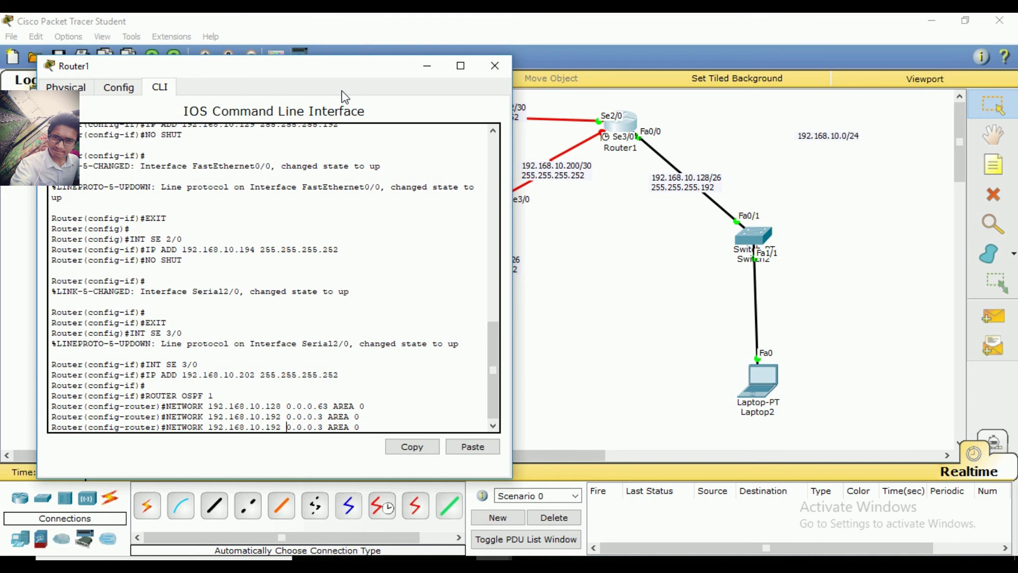
pyautogui.press('BackSpace')
pyautogui.press('BackSpace')
pyautogui.press('BackSpace')
pyautogui.write('200')
pyautogui.press('Return')
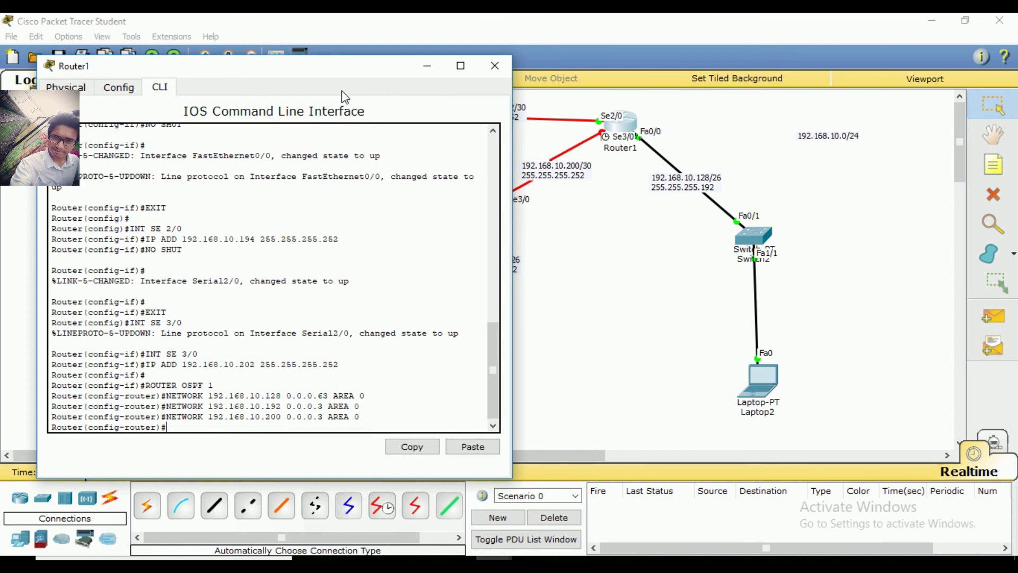
pyautogui.click(495, 67)
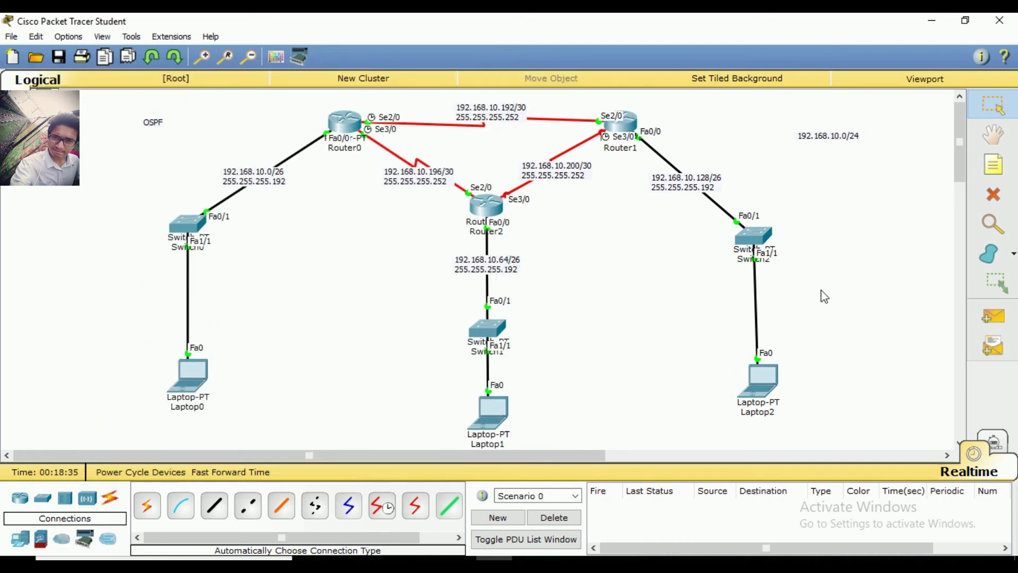
# Step: Test connectivity by sending a simple PDU from Laptop2 to Laptop1
pyautogui.click(1010, 330)
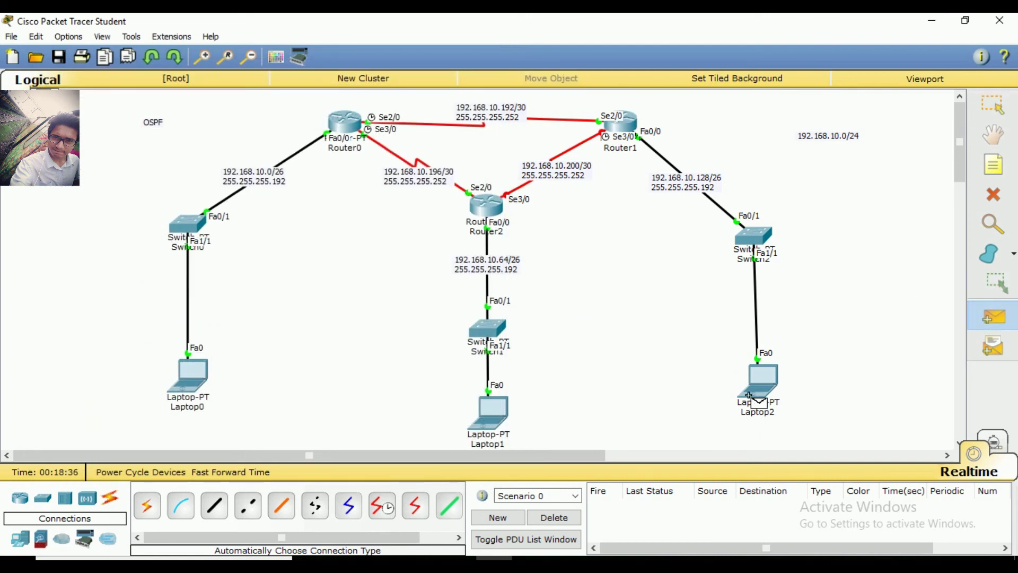
pyautogui.click(758, 382)
pyautogui.click(495, 412)
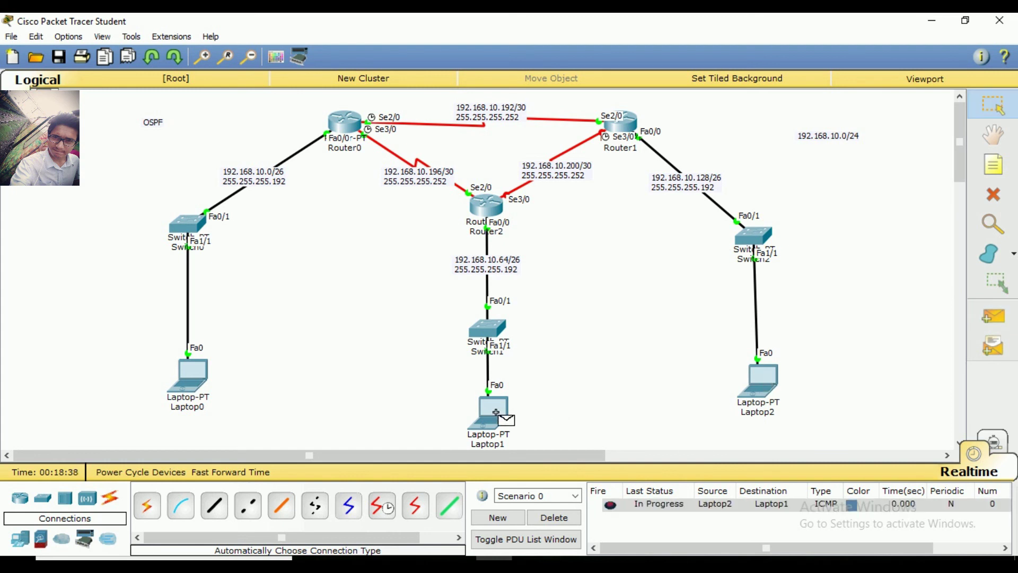
# Step: Repeat the simple PDU test from Laptop2 to Laptop1 twice, deleting the previous test scenario each time
pyautogui.click(549, 523)
pyautogui.click(981, 320)
pyautogui.click(764, 384)
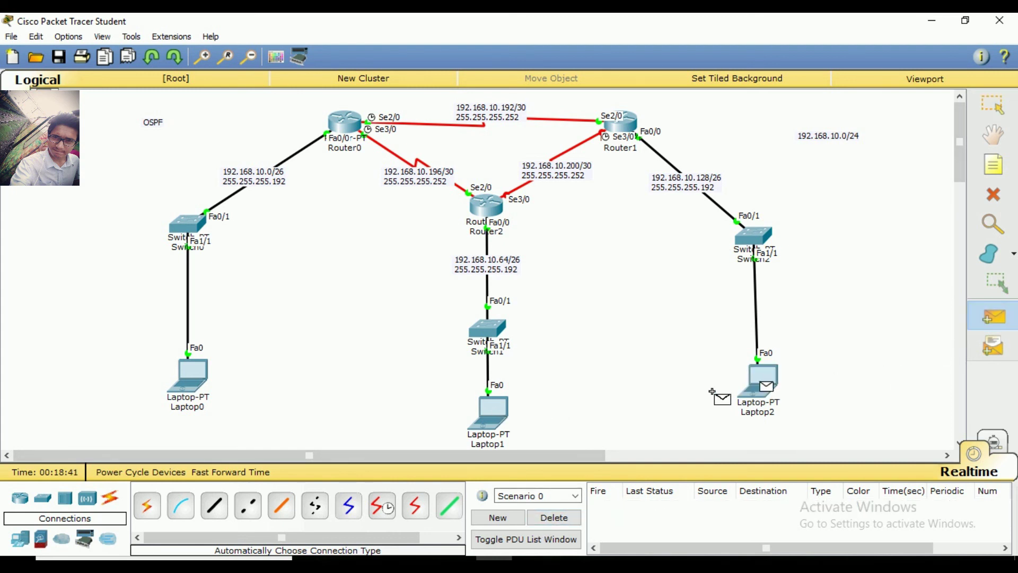
pyautogui.click(495, 416)
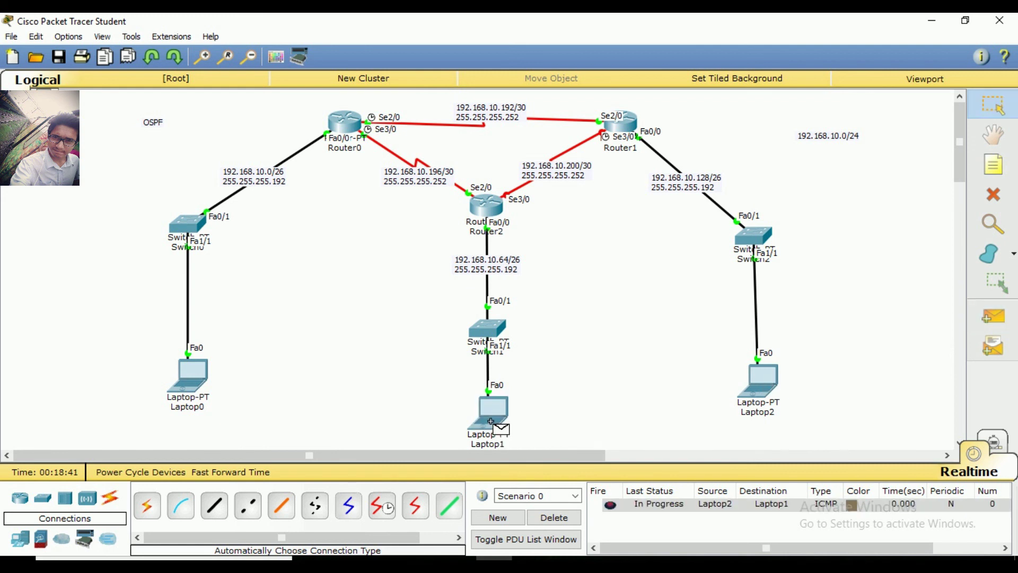
pyautogui.click(554, 517)
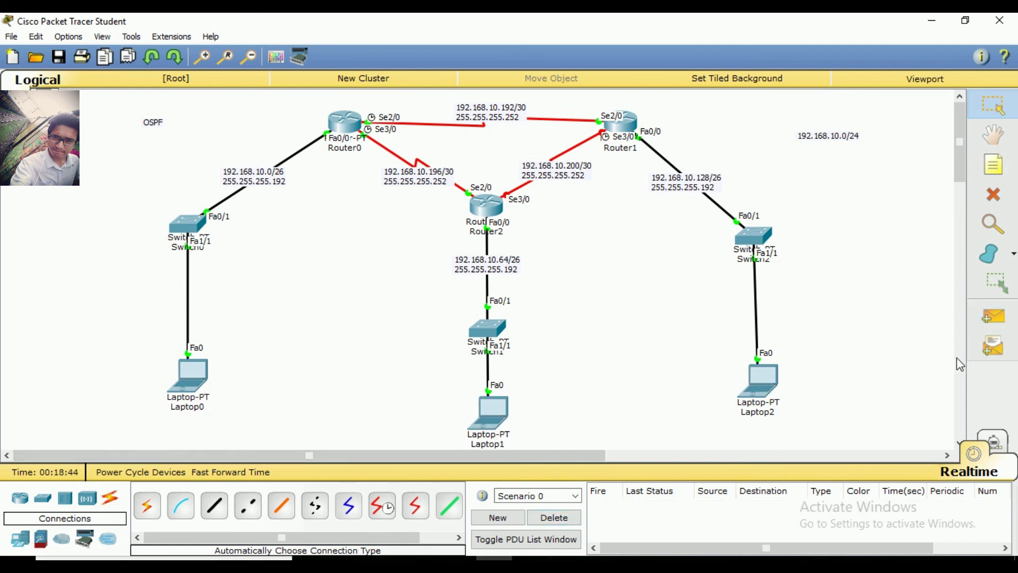
pyautogui.click(992, 316)
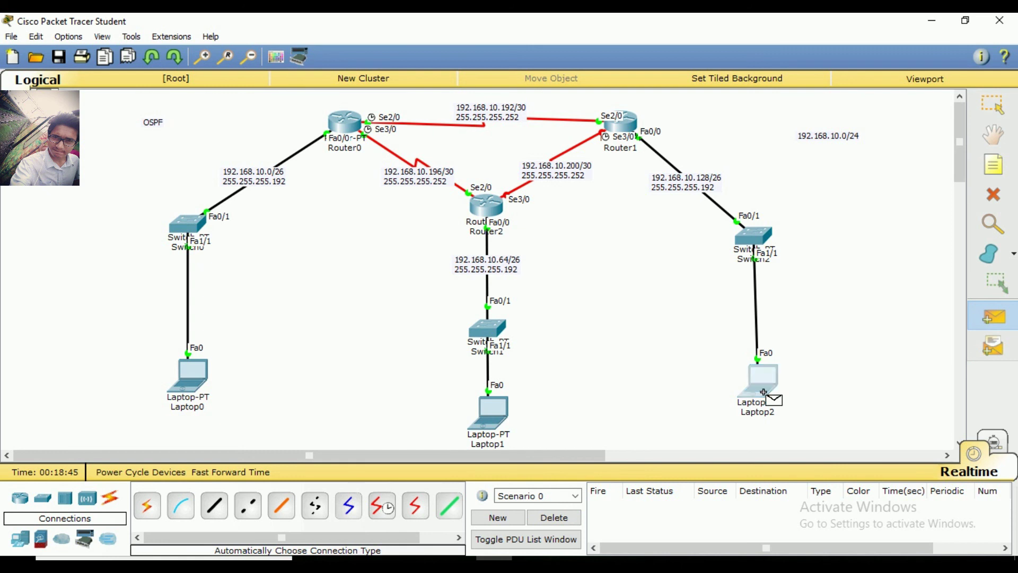
pyautogui.click(763, 393)
pyautogui.click(499, 411)
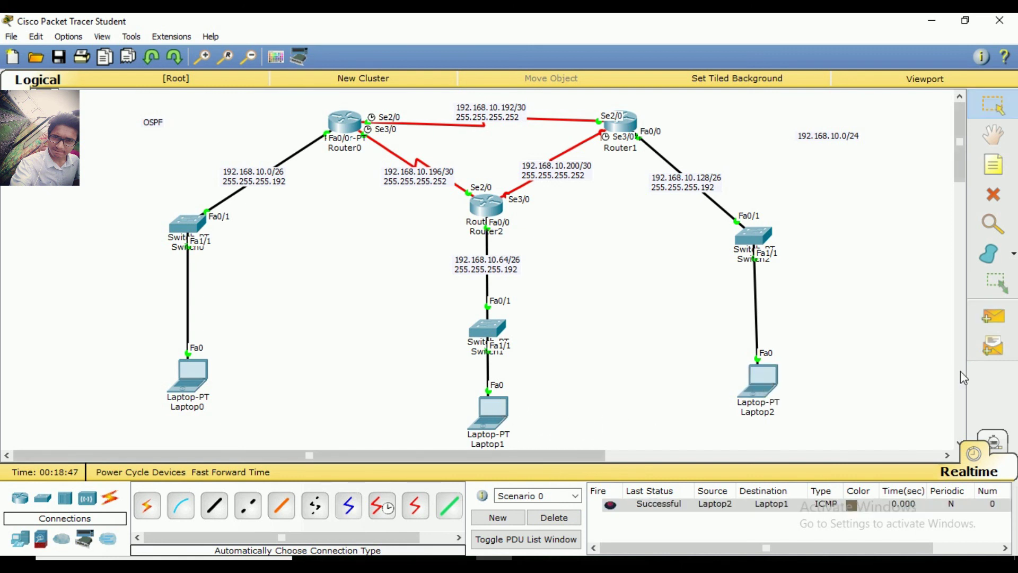
# Step: Test connectivity by sending a simple PDU from Laptop1 to Laptop0
pyautogui.click(987, 324)
pyautogui.click(495, 416)
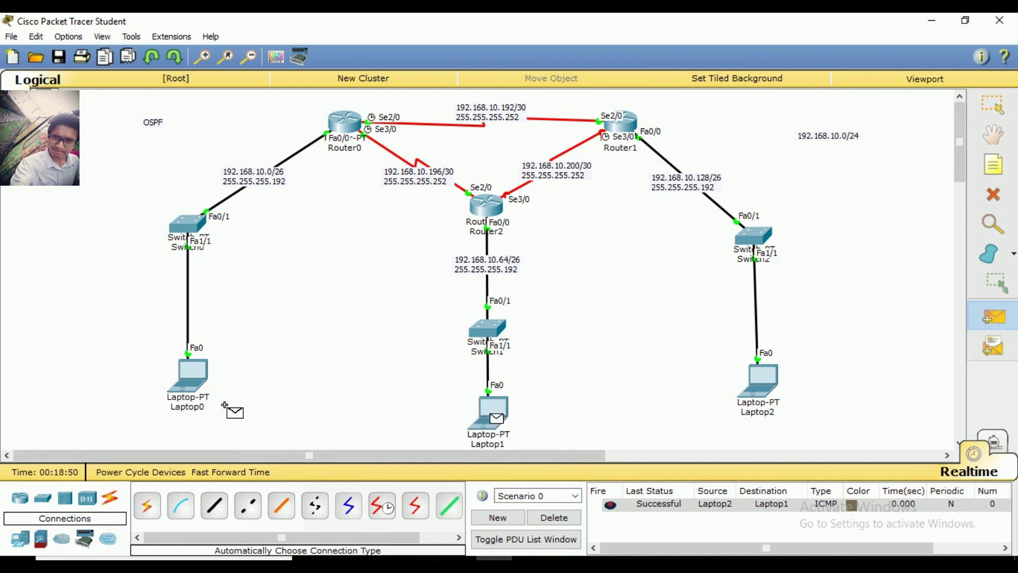
pyautogui.click(197, 372)
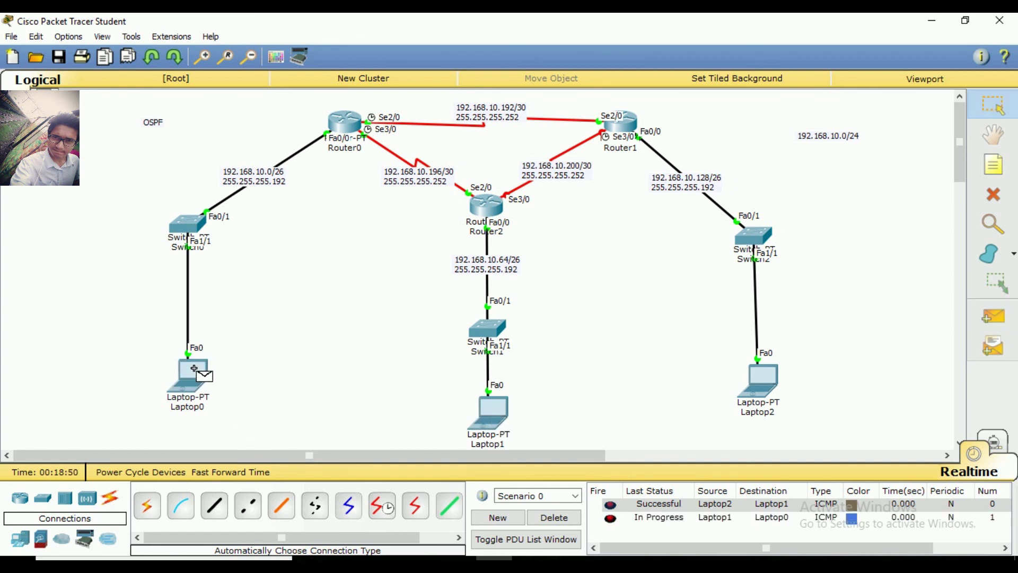
# Step: Clear the test scenario, send a simple PDU from Laptop0 to Laptop1, and delete that test as well
pyautogui.click(555, 517)
pyautogui.click(987, 317)
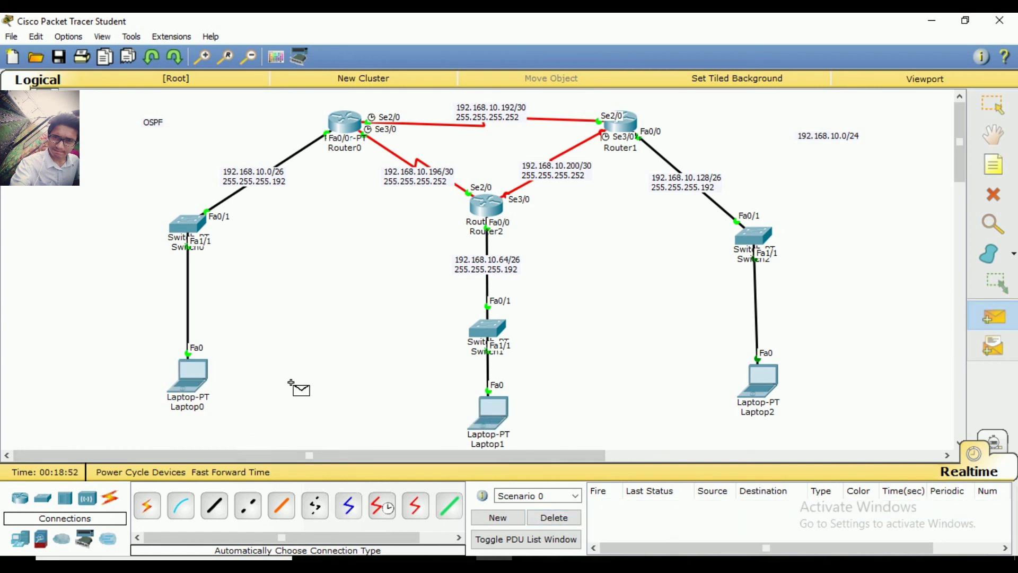
pyautogui.click(187, 379)
pyautogui.click(489, 416)
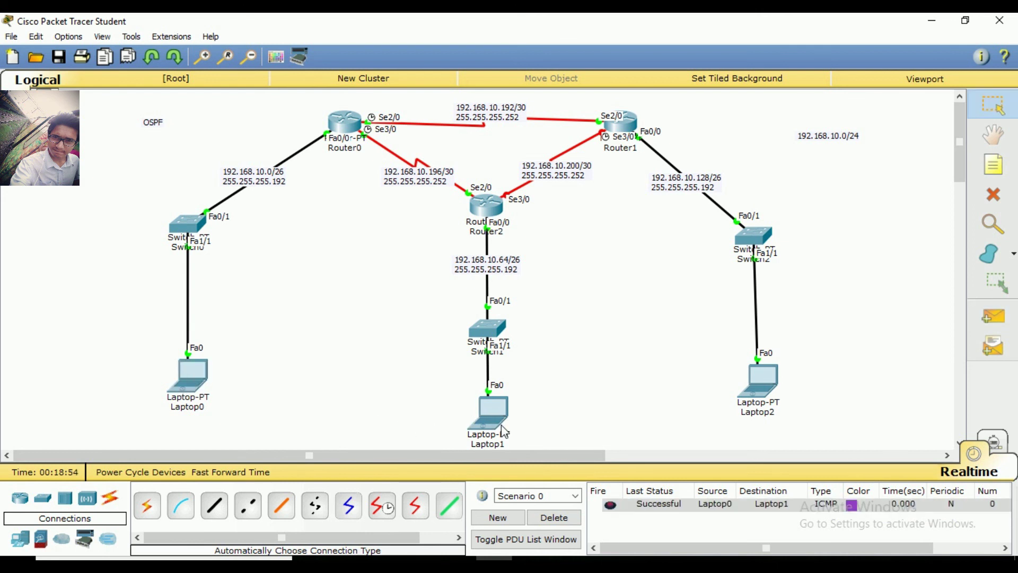
pyautogui.click(562, 517)
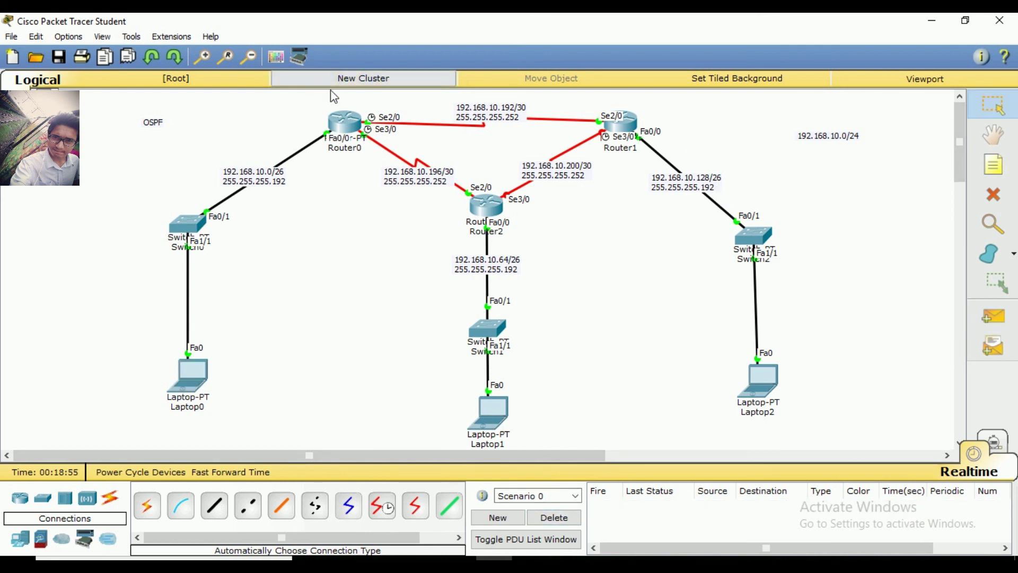
# Step: Review the area 0 setting of the OSPF network statements in Router1's command line and close the router window
pyautogui.click(618, 126)
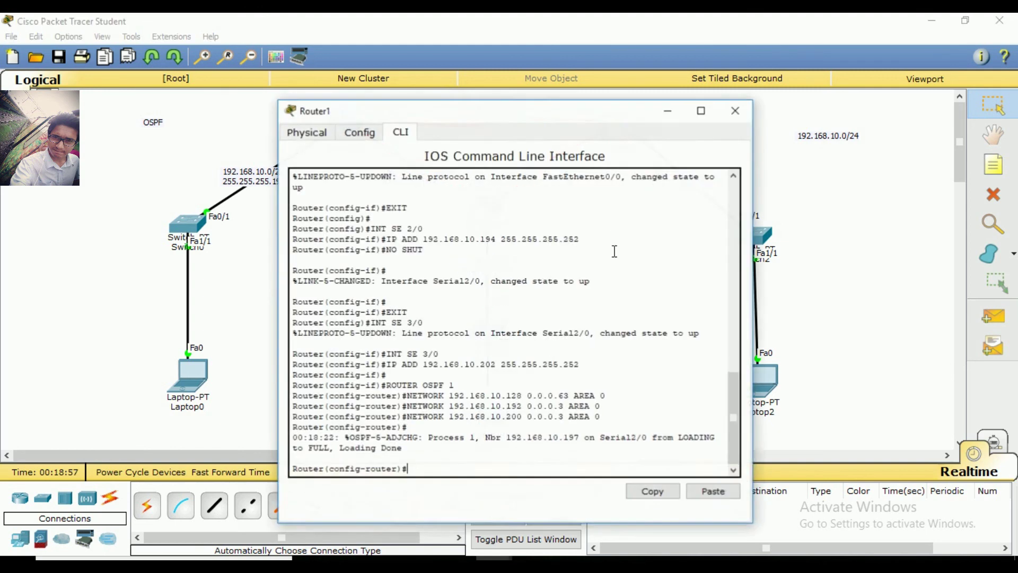
pyautogui.moveTo(601, 416); pyautogui.dragTo(569, 416)
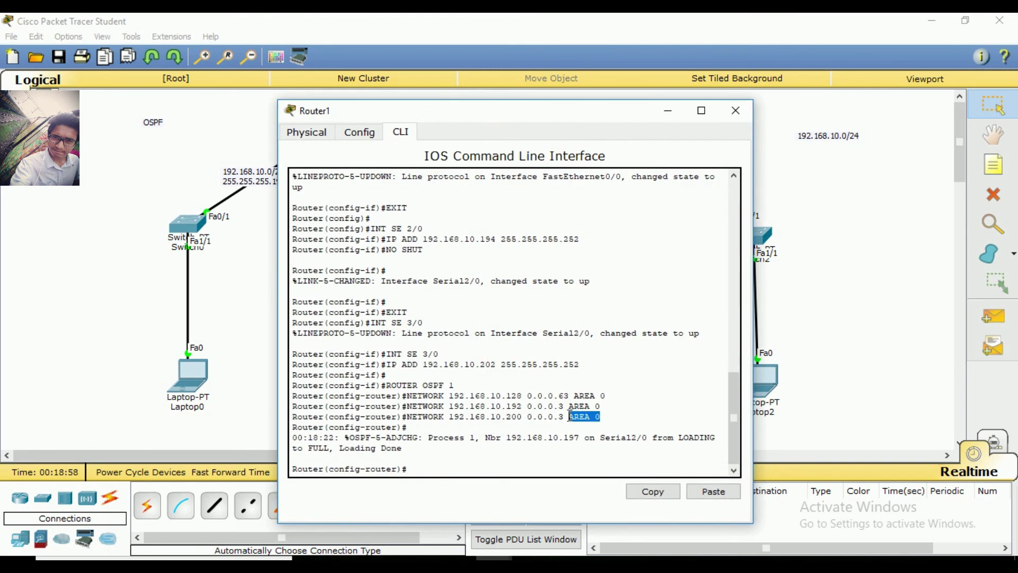
pyautogui.click(734, 118)
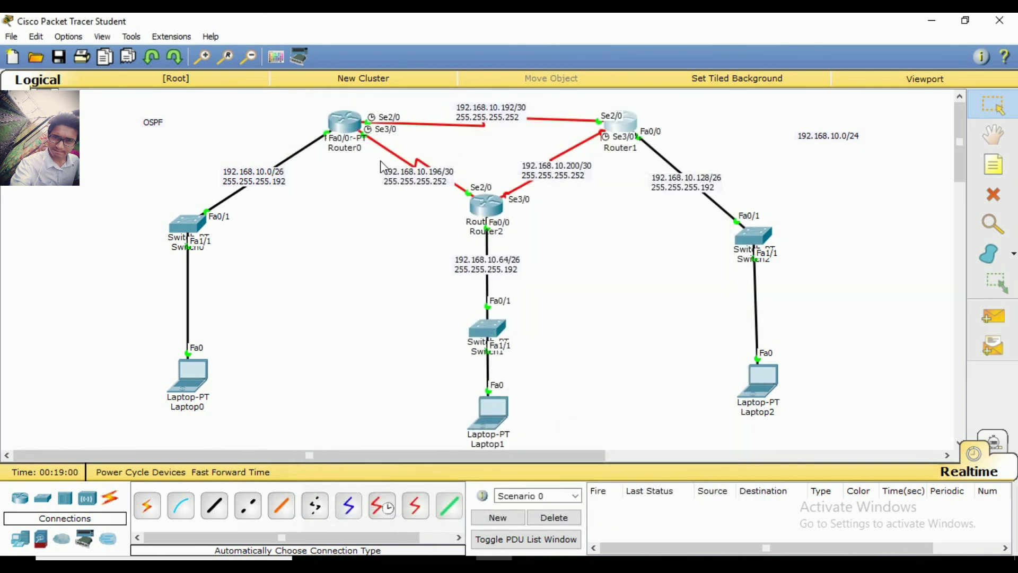